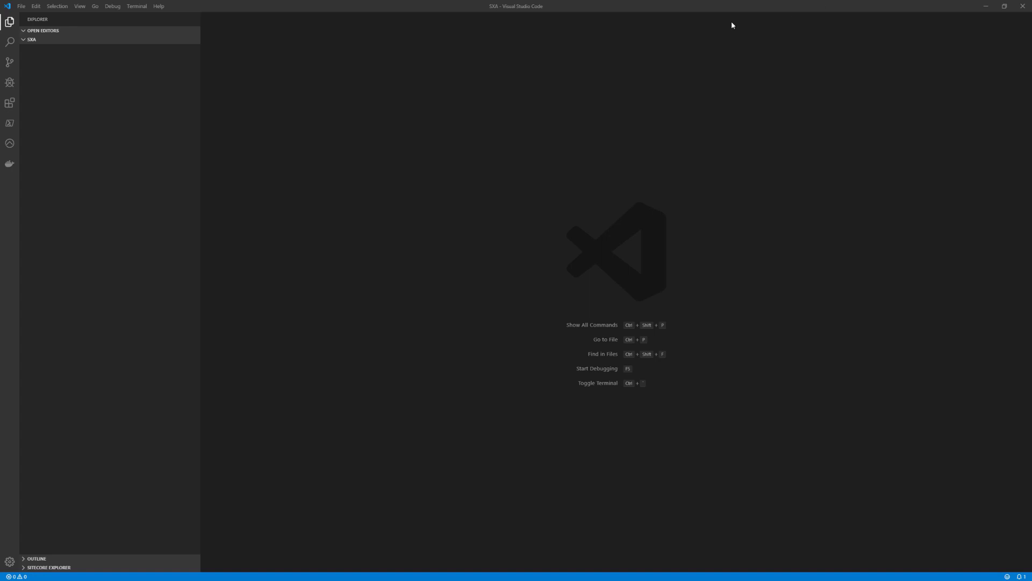
- Open a new PowerShell terminal and check that node -v reports v10.15.1
click(137, 7)
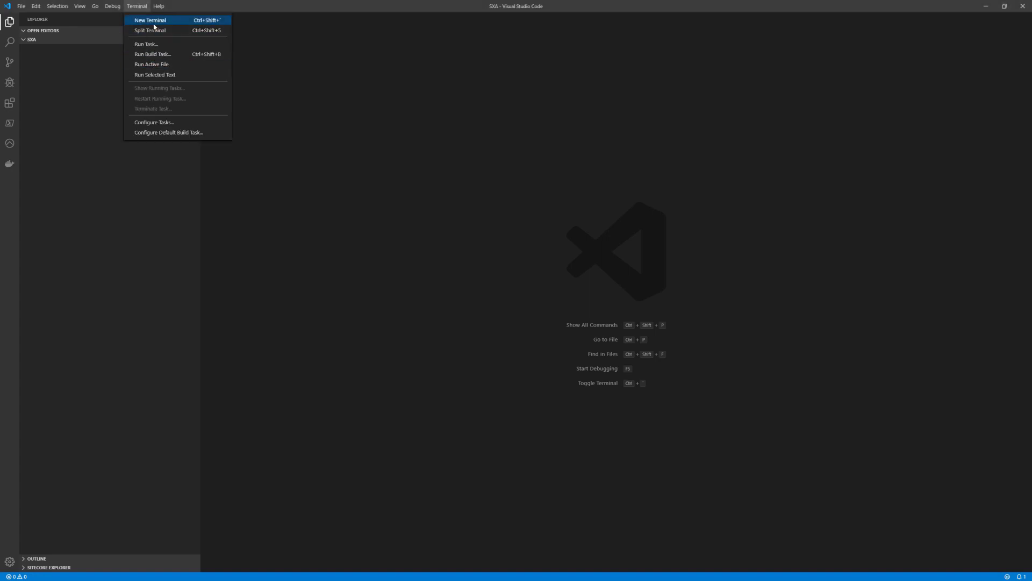
click(156, 20)
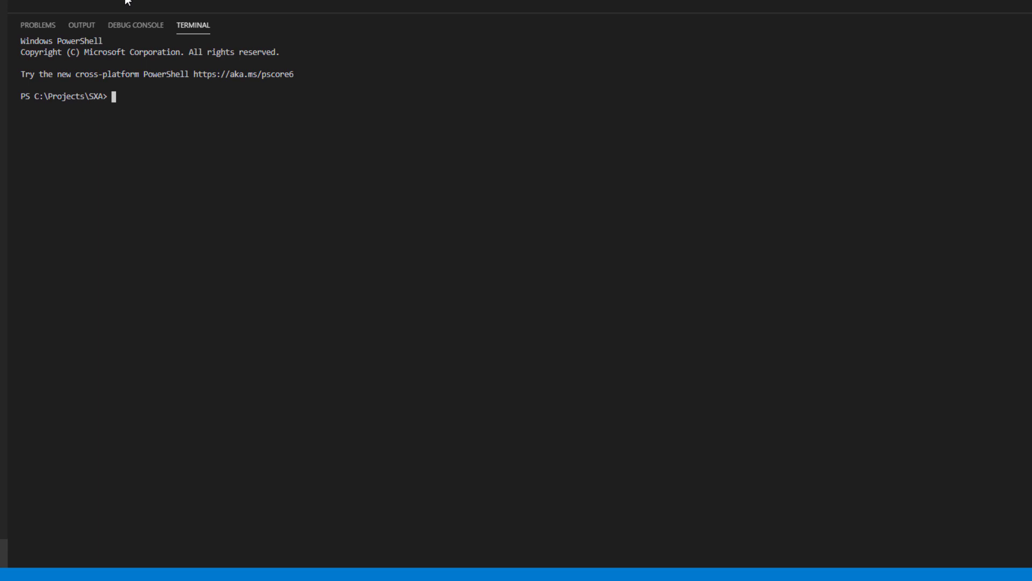
text(node -v)
key(Return)
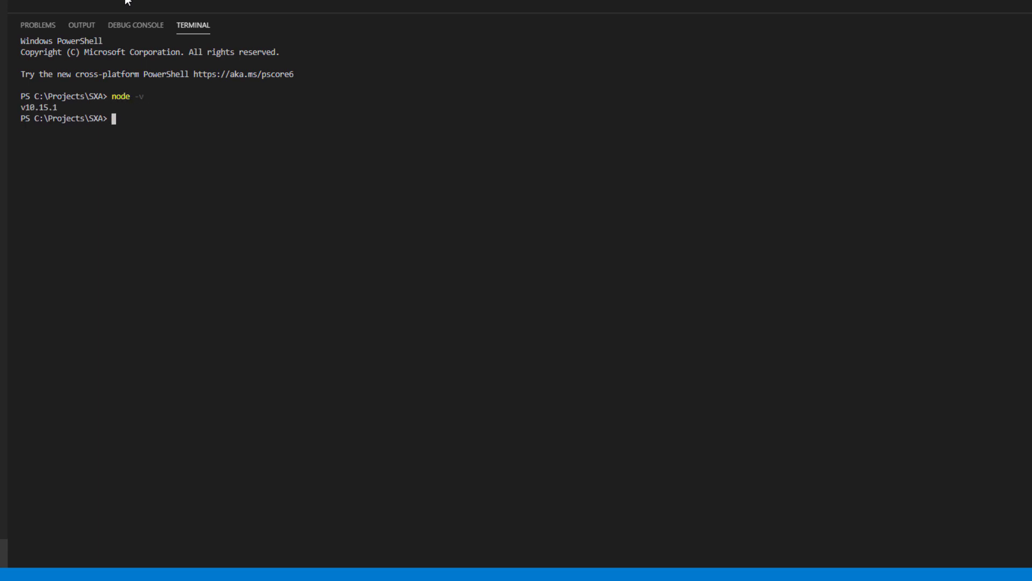
text(npm config set `@sxa:registry https://sitecore.myget.org/F/sc-npm-packages/npm)
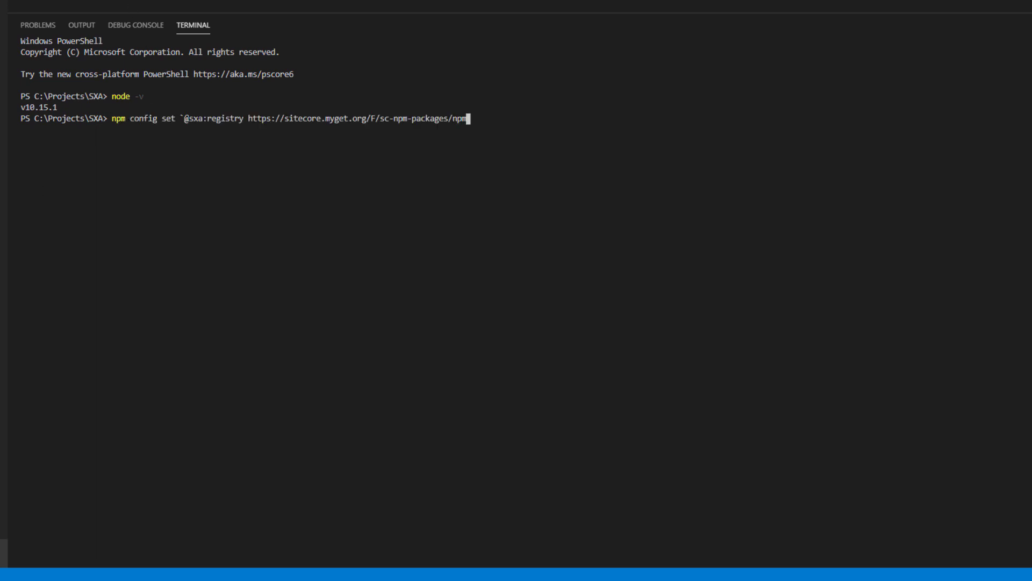
key(Left)
key(Left)
key(Left)
key(Left)
key(Left)
key(Left)
key(Left)
key(Left)
key(Left)
key(Left)
key(Left)
key(Left)
key(Left)
key(Left)
key(Left)
key(Left)
key(Left)
key(Left)
key(Left)
key(Left)
key(End)
key(Return)
text(npm )
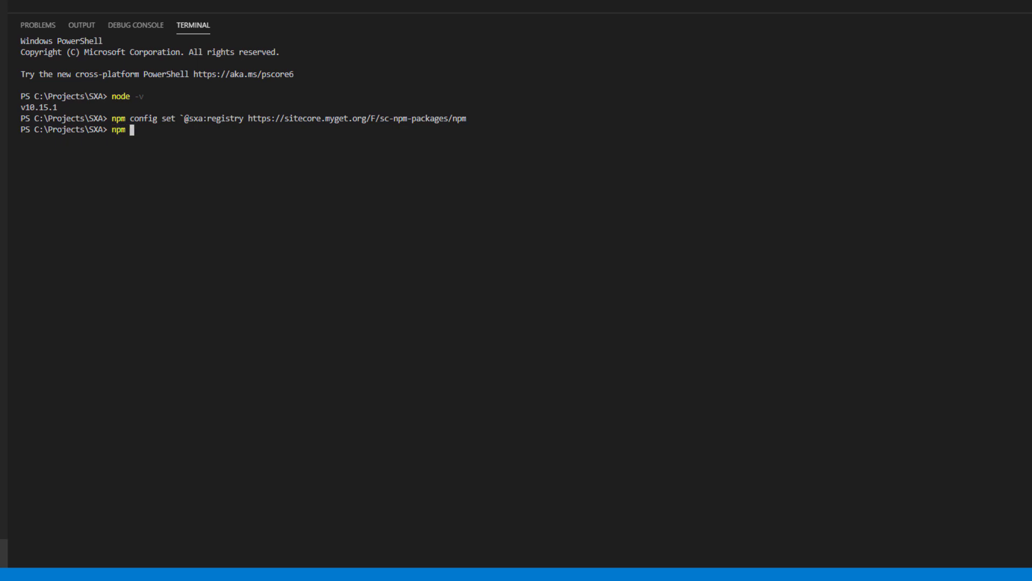
text(i -g)
text(@sxa/CLI)
key(Return)
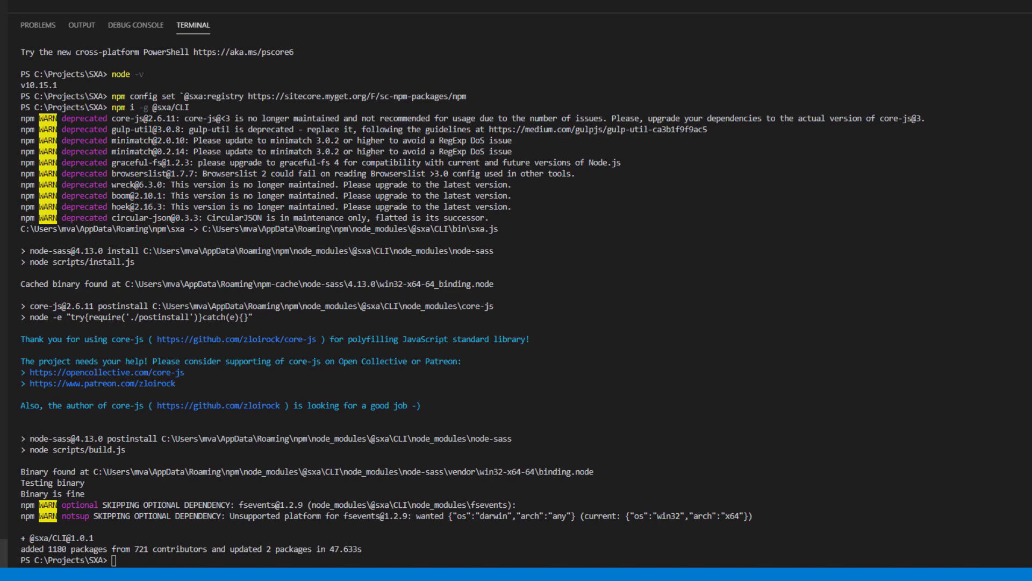
click(174, 560)
text(dir)
key(Return)
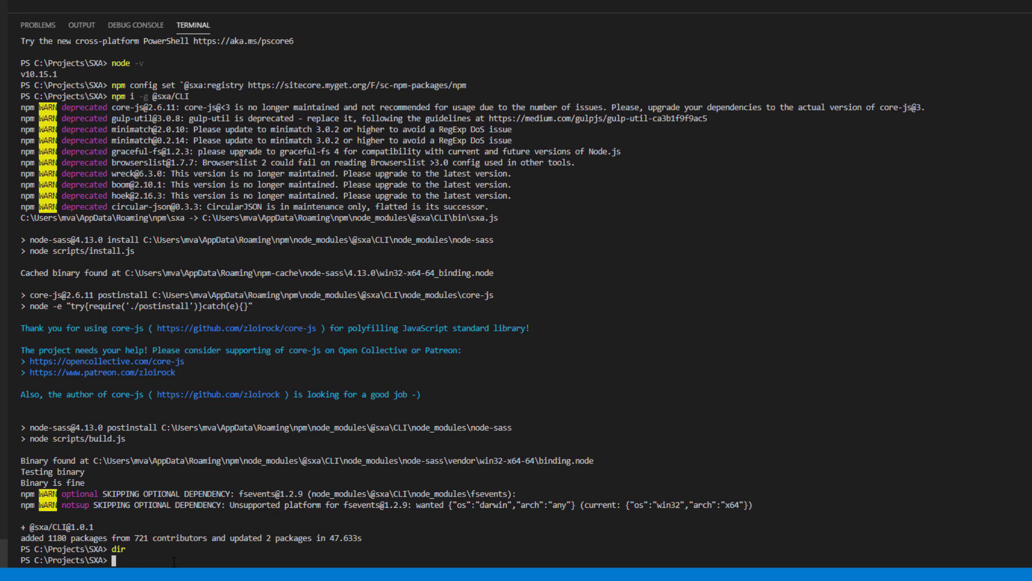
text(sxa register https://sxa93.dev.local)
key(Return)
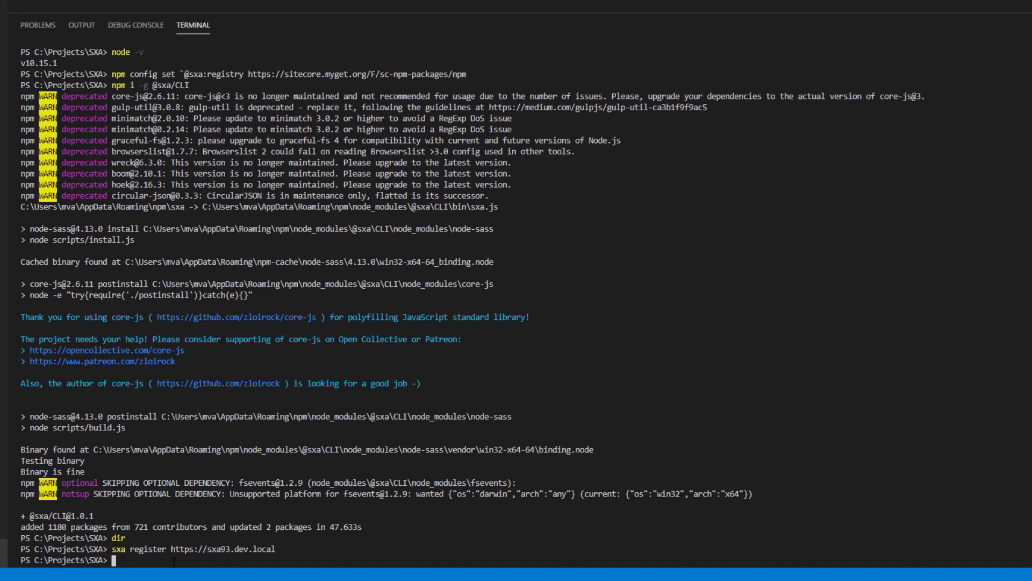
- Run sxa new ExampleTheme, keeping the default URL and login, and enter the password
text(sxa new ExampleTheme)
key(Return)
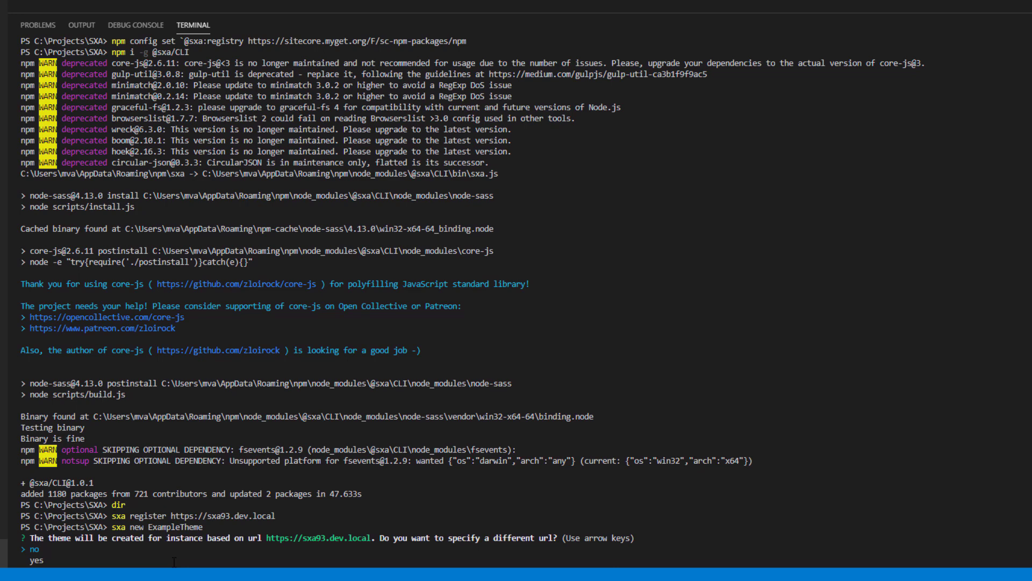
key(Return)
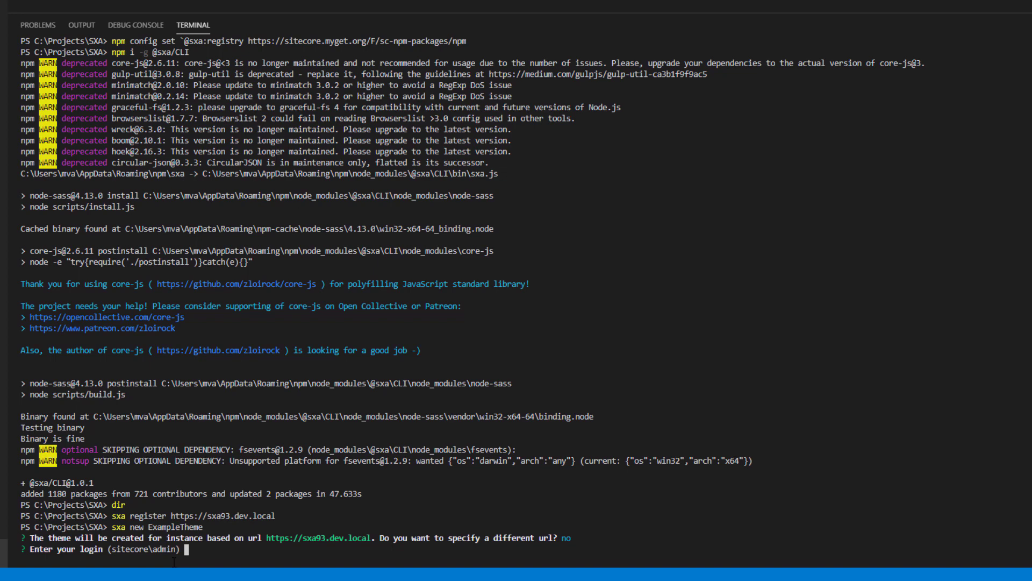
key(Return)
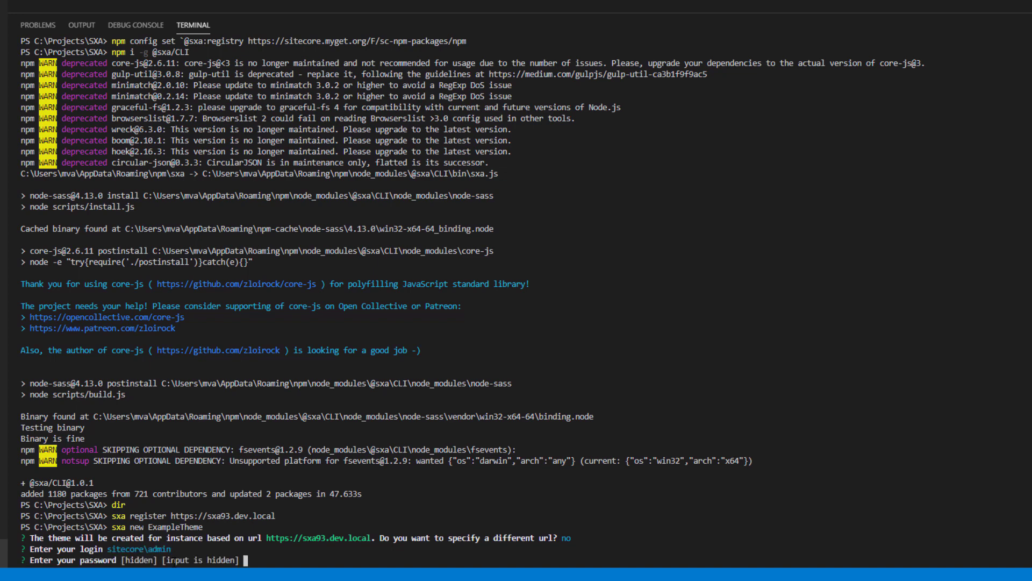
key(Return)
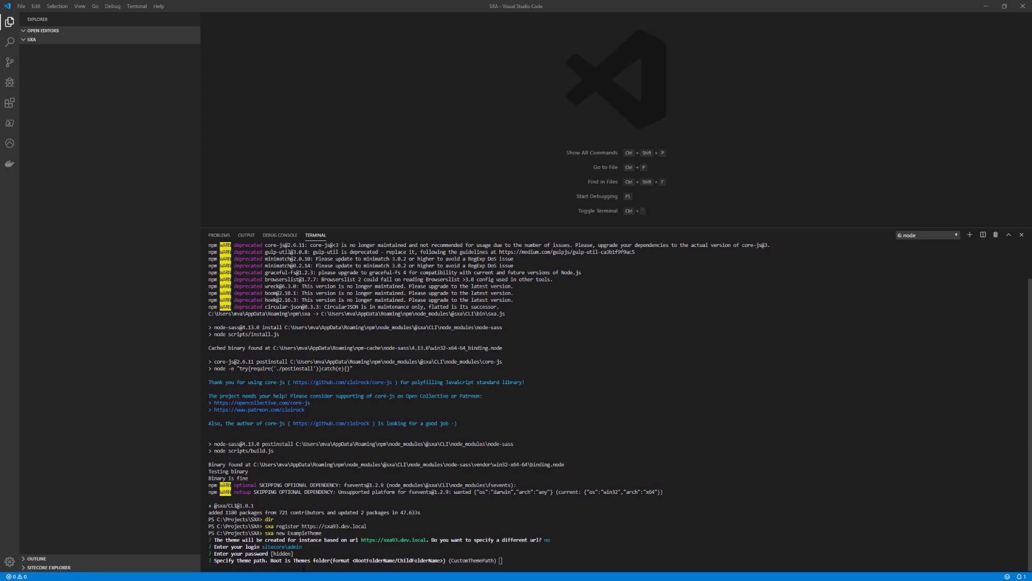
- Switch to the Sitecore desktop in the browser and open the Content Editor
key(alt+Tab)
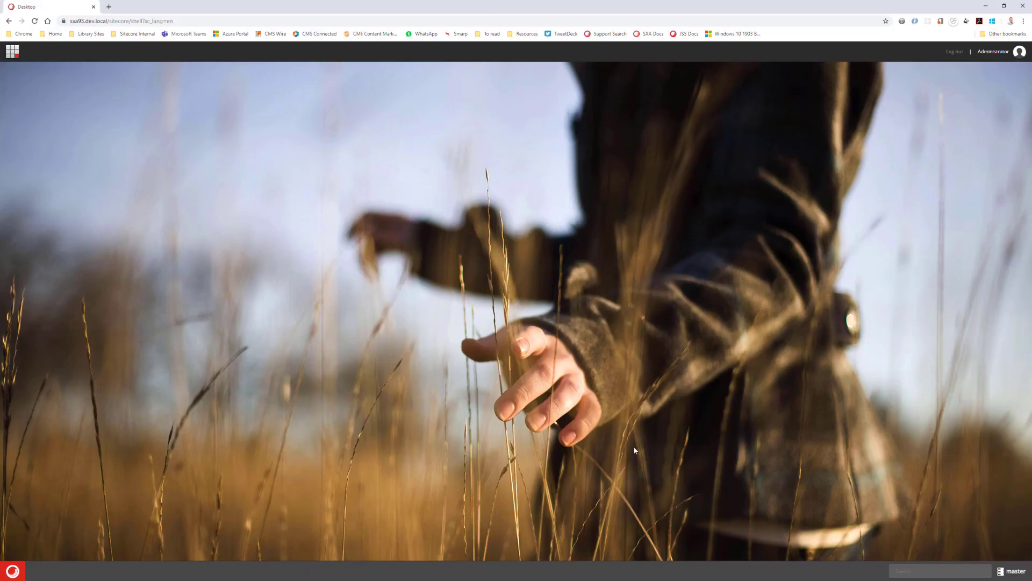
click(21, 576)
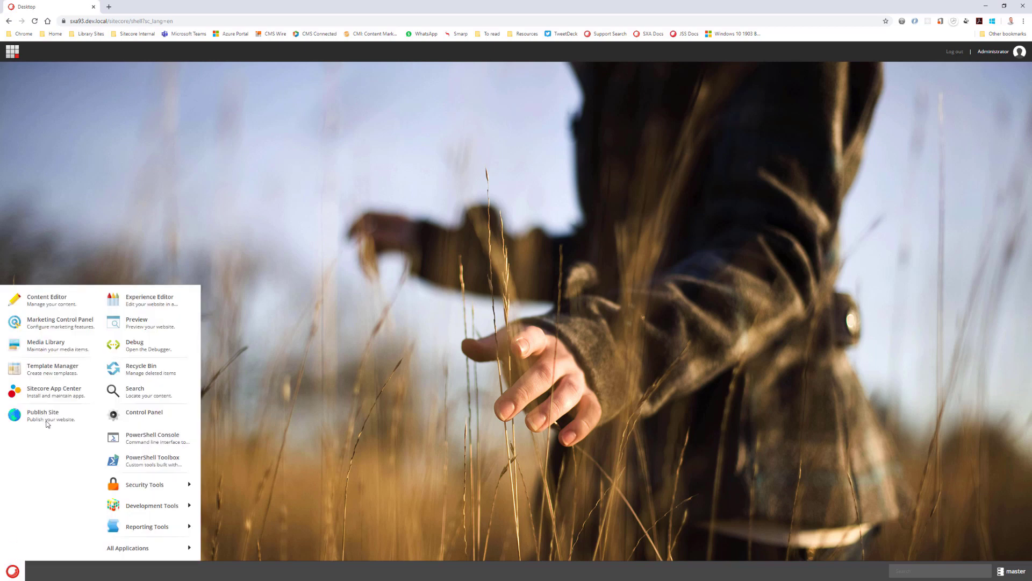
click(53, 299)
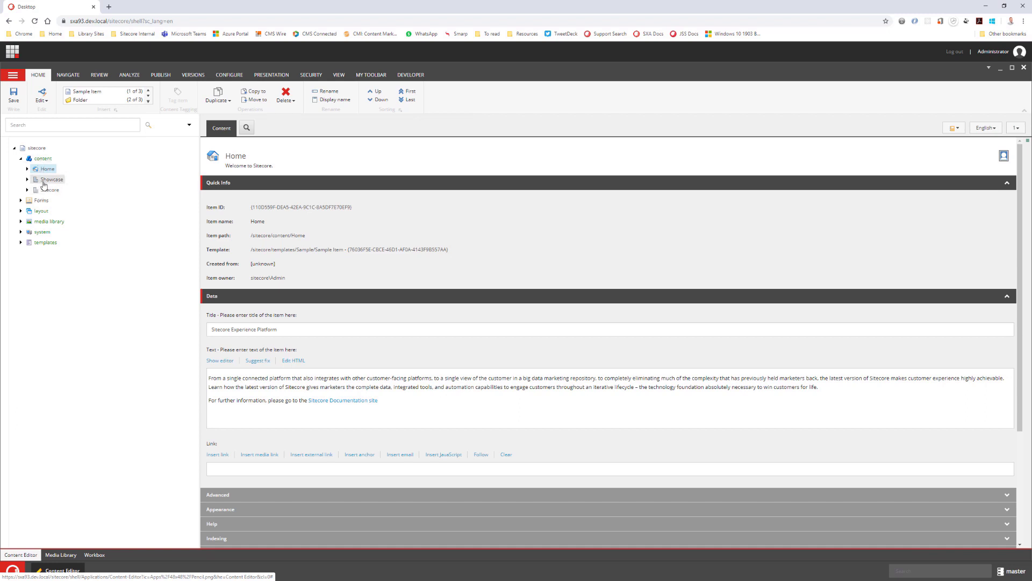
- Insert a tenant named ExampleTenant under content and close the finished progress dialog
right_click(44, 161)
mouse_move(62, 164)
click(146, 164)
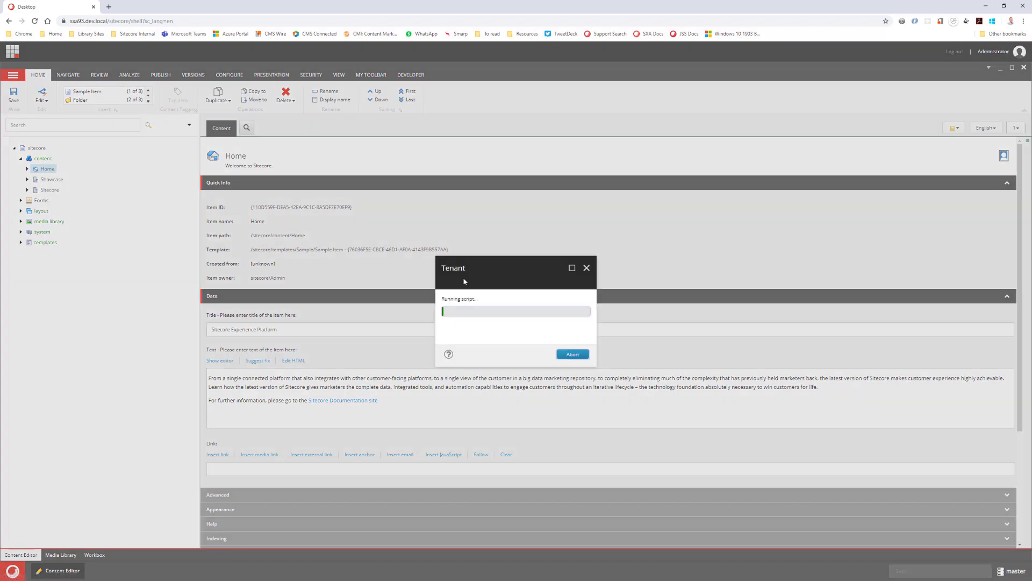
key(Return)
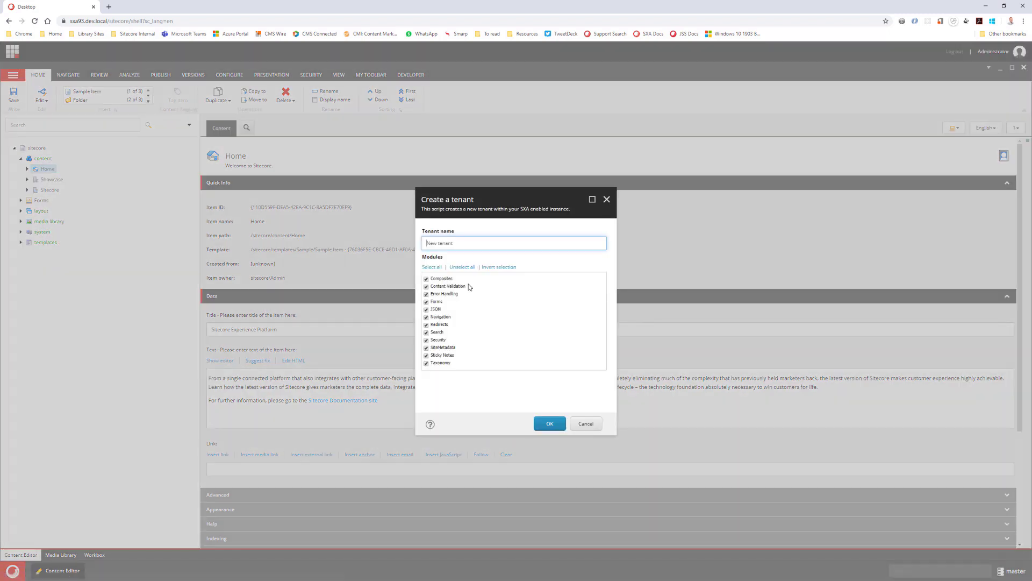
text(ExampleTenant)
key(shift+End)
key(Delete)
click(551, 424)
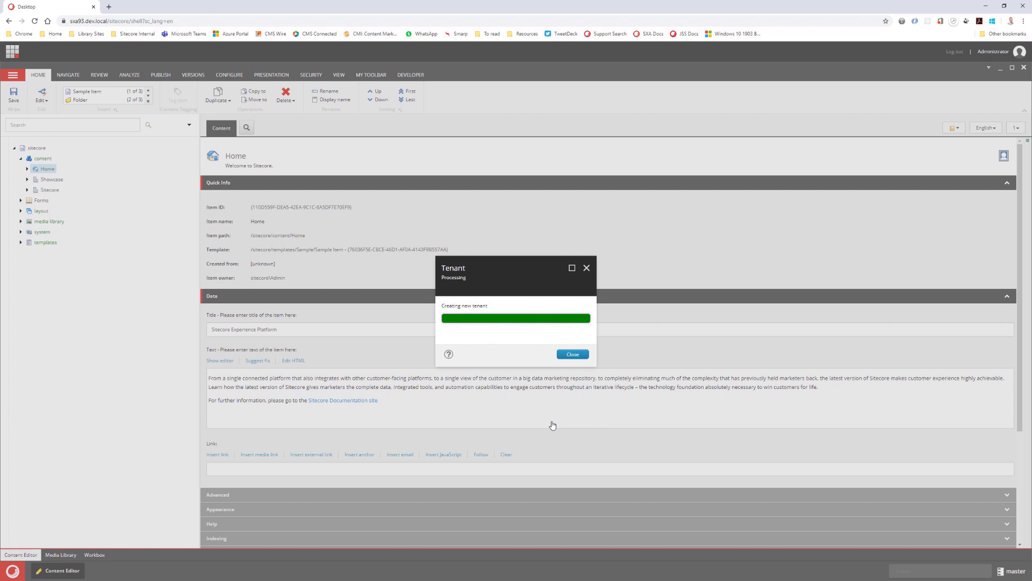
click(571, 355)
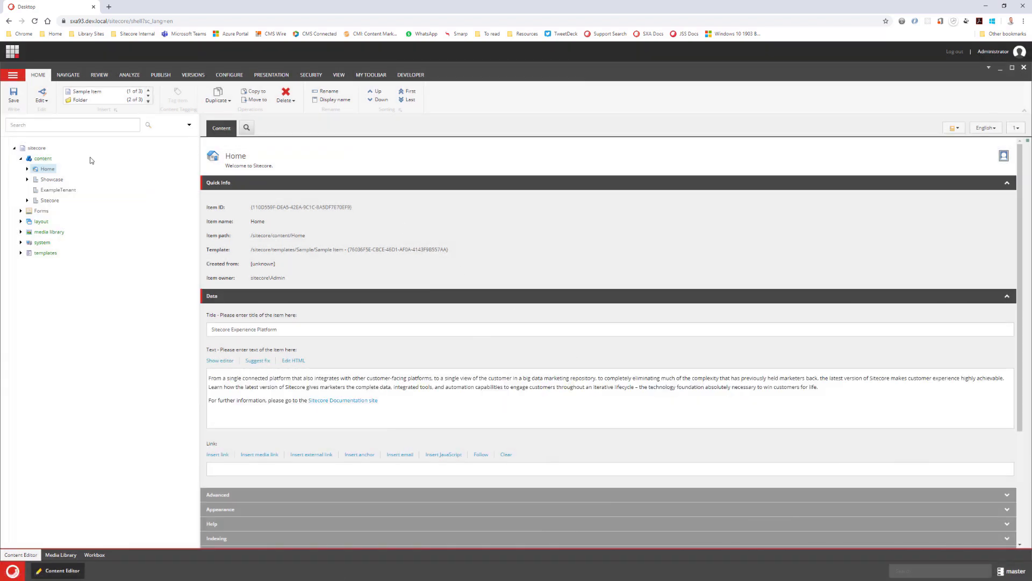
- Insert a site named ExampleSite under ExampleTenant, reviewing the Theme and Modules tabs, and submit
right_click(69, 194)
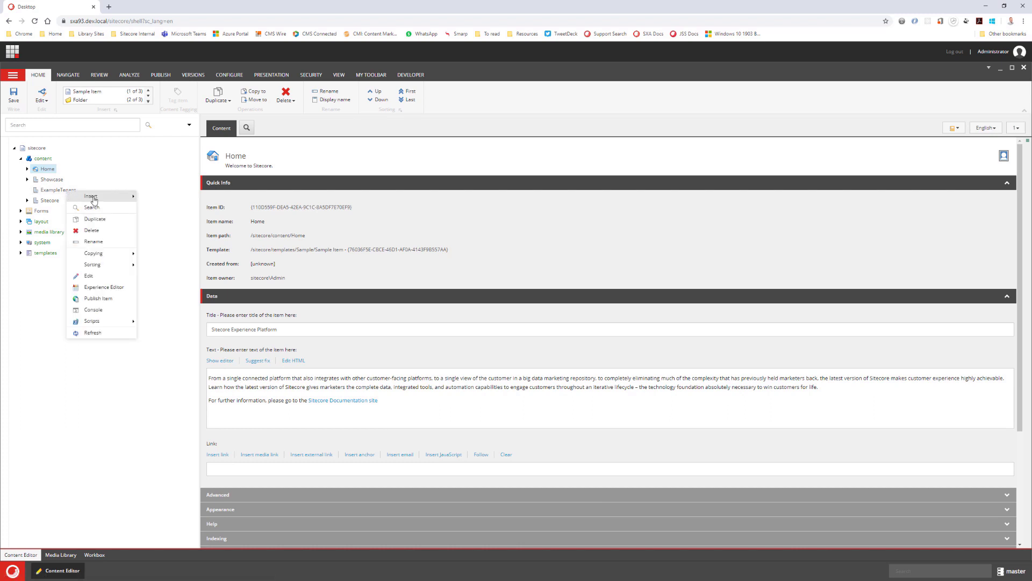
mouse_move(92, 197)
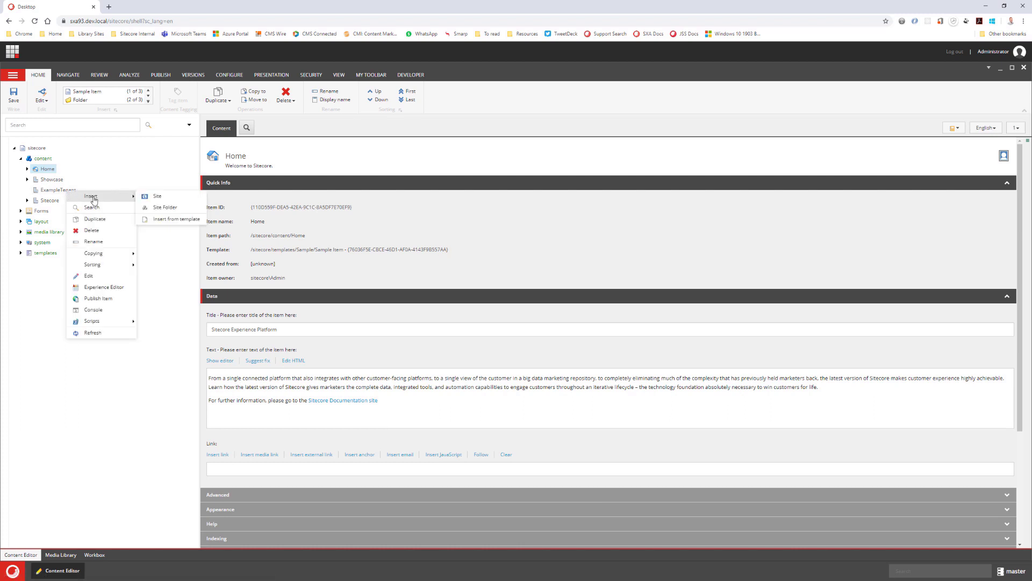
click(157, 196)
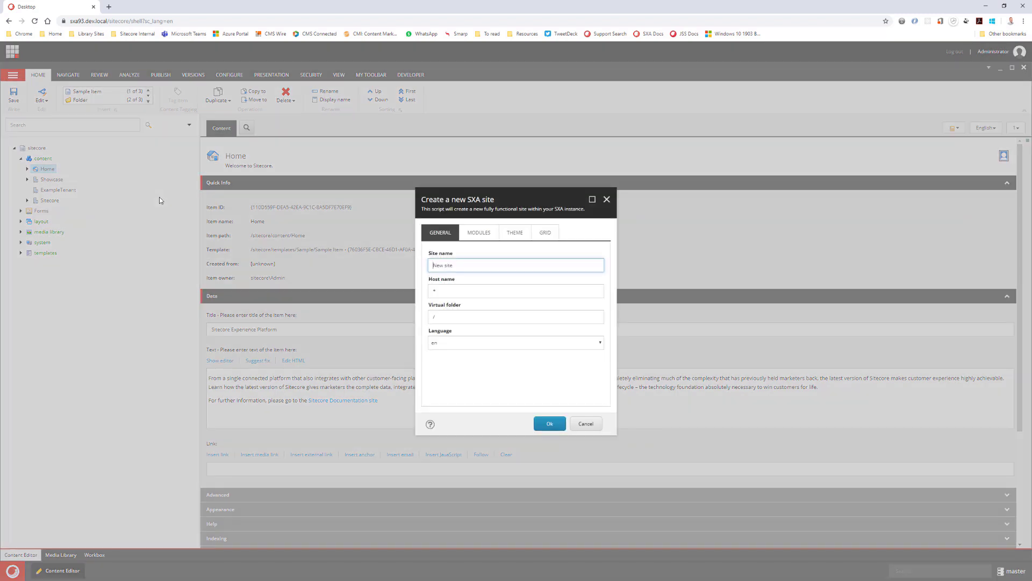
key(ctrl+a)
text(ExampleSit)
click(513, 234)
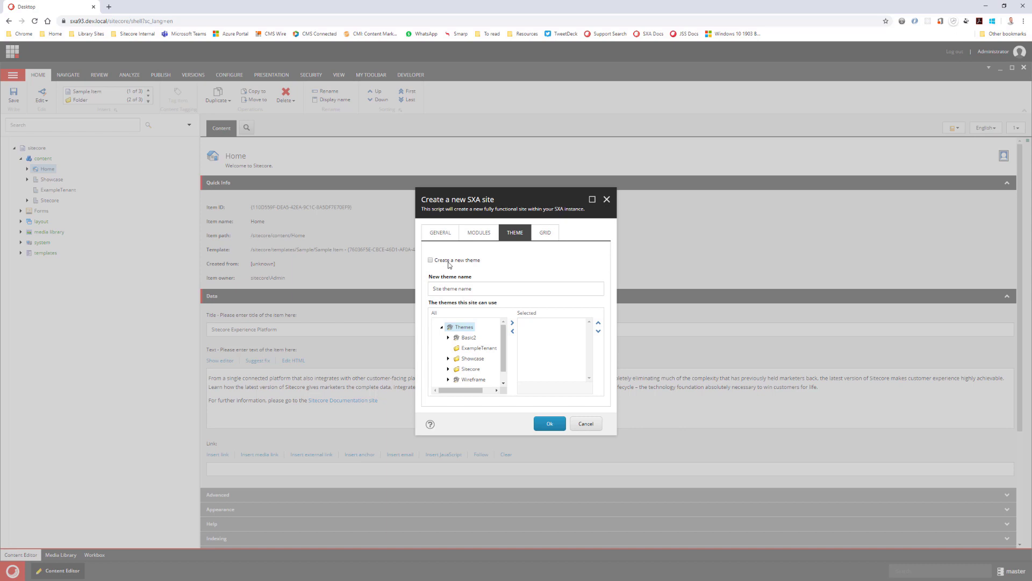
click(441, 233)
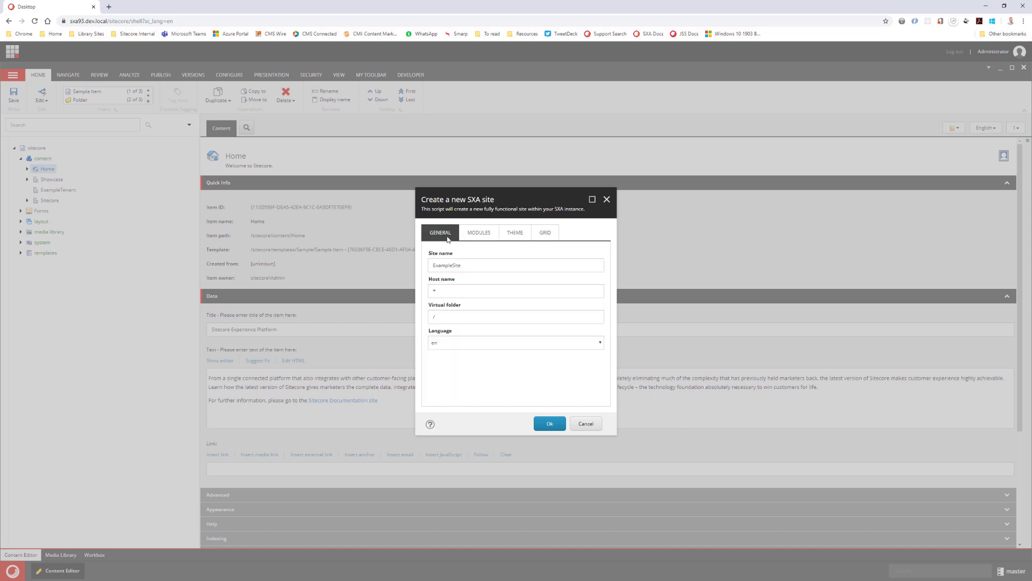
click(481, 240)
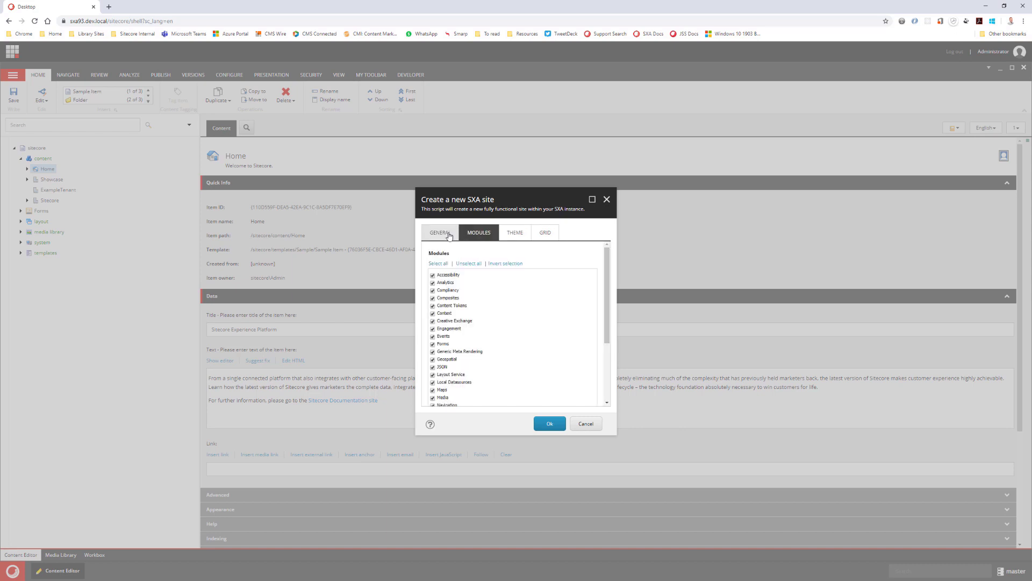
click(449, 234)
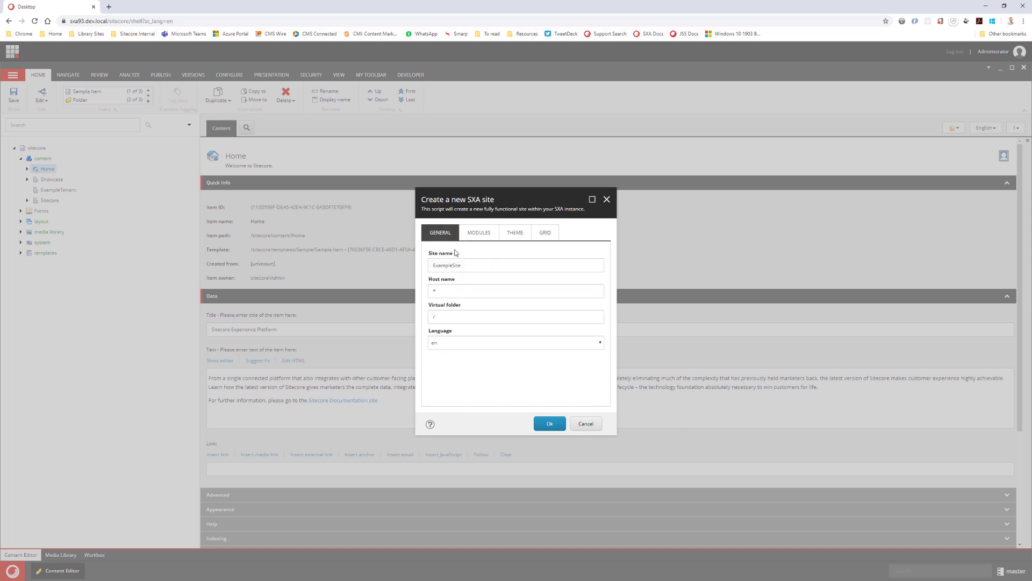
click(557, 427)
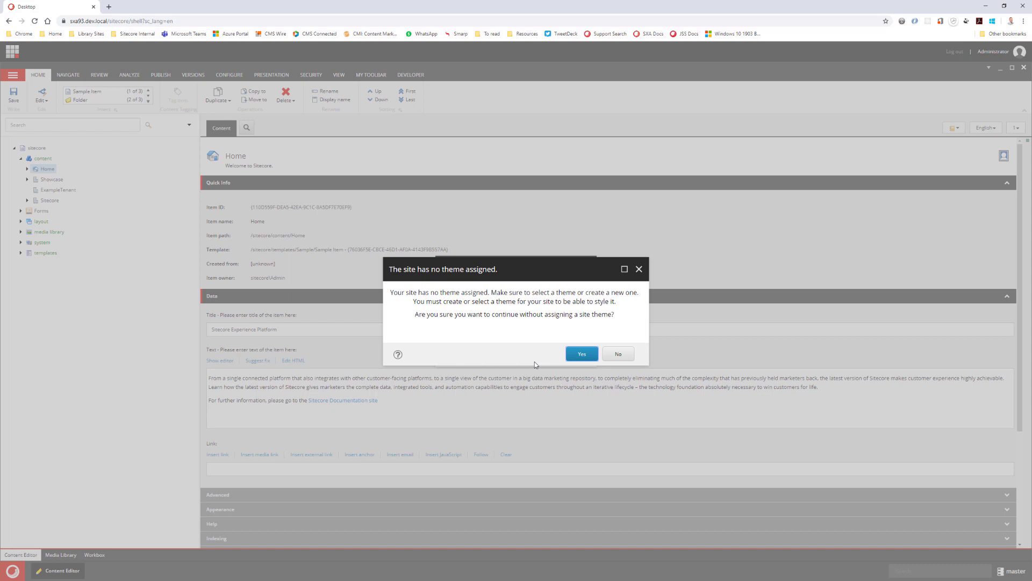
- Continue creating ExampleSite without a theme, then close the SXA Site Manager
click(585, 354)
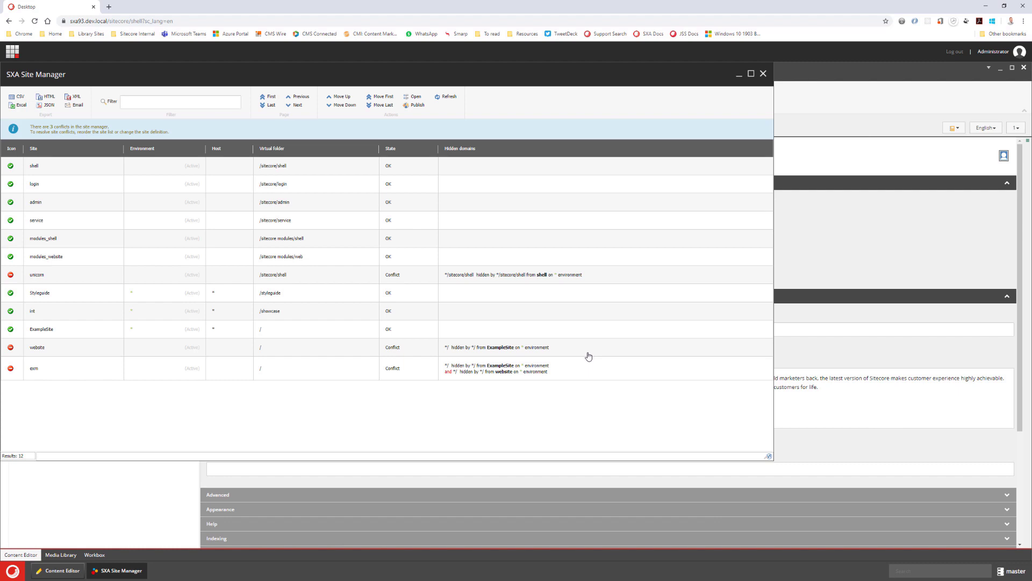
click(763, 73)
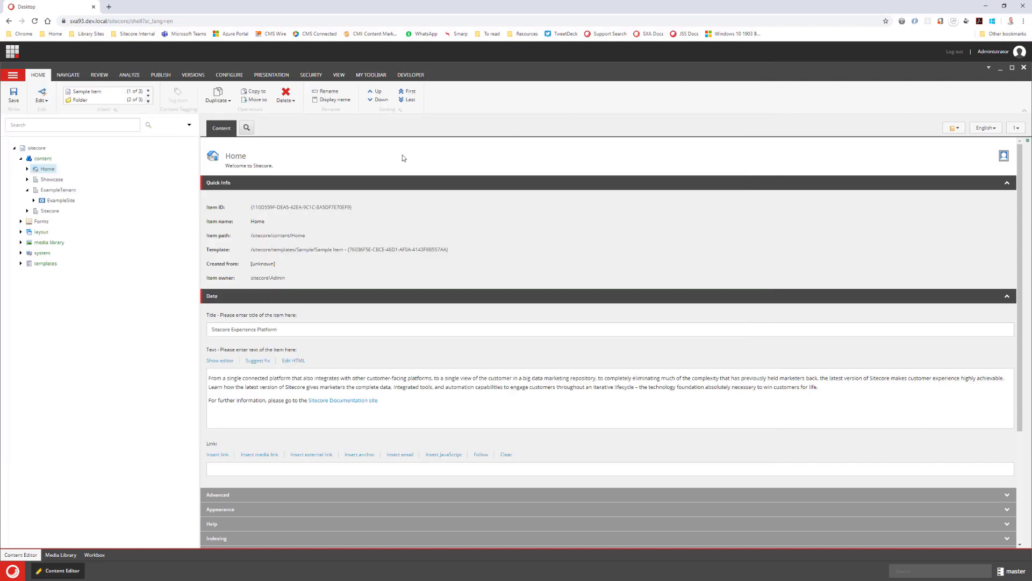
- Expand media library > Themes > ExampleTenant > ExampleSite in the content tree
click(21, 242)
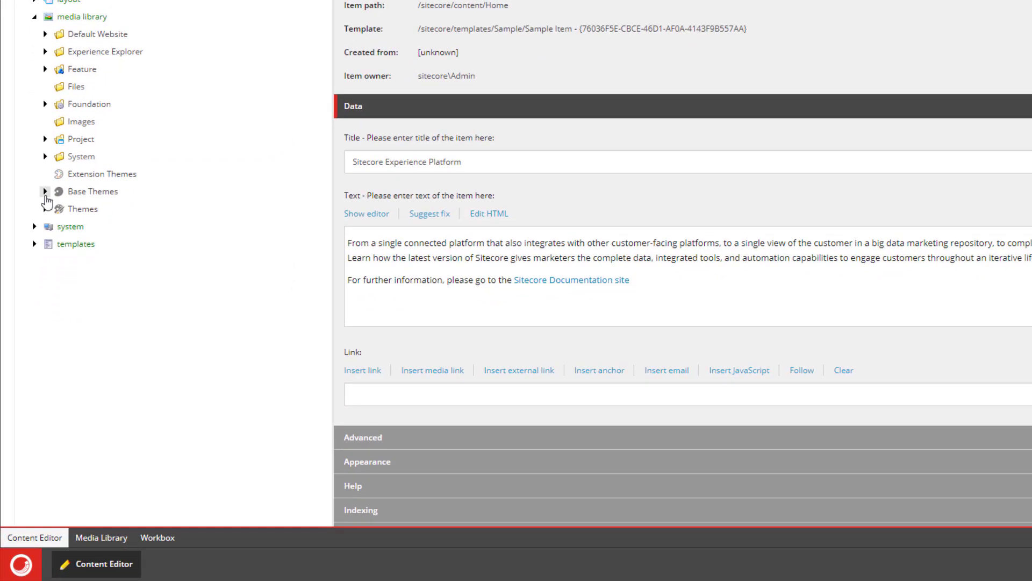
click(46, 209)
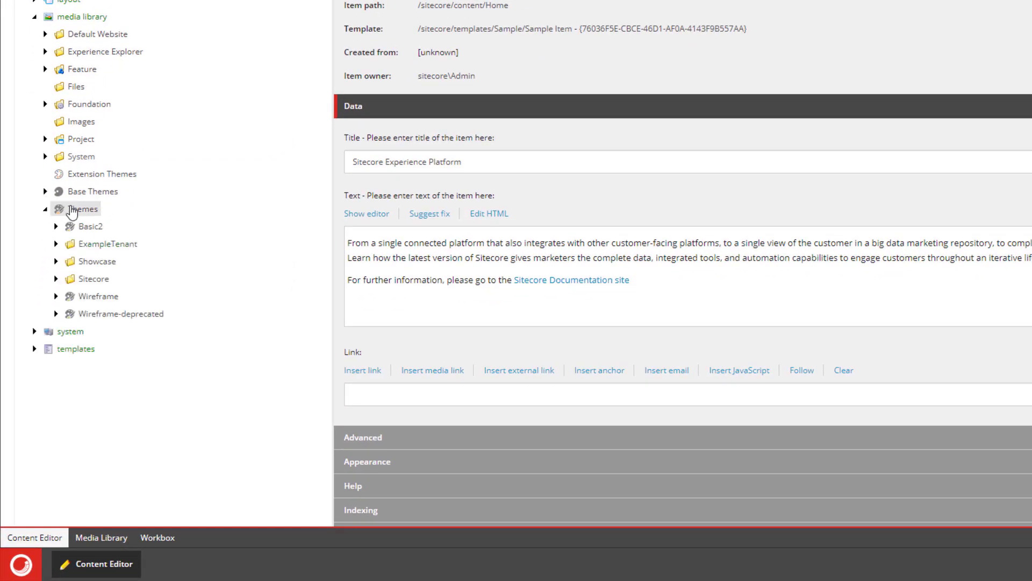
click(56, 245)
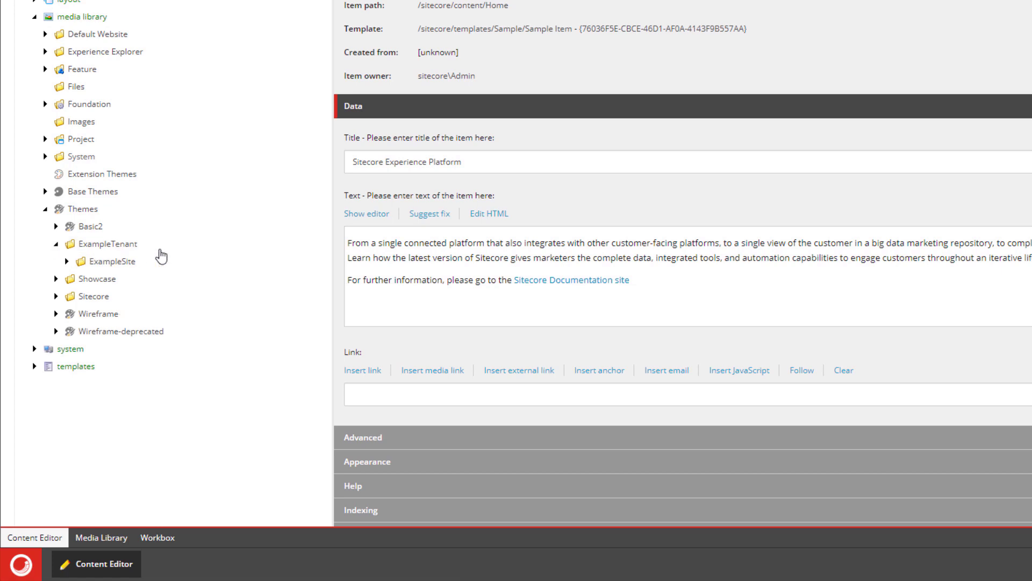
click(66, 262)
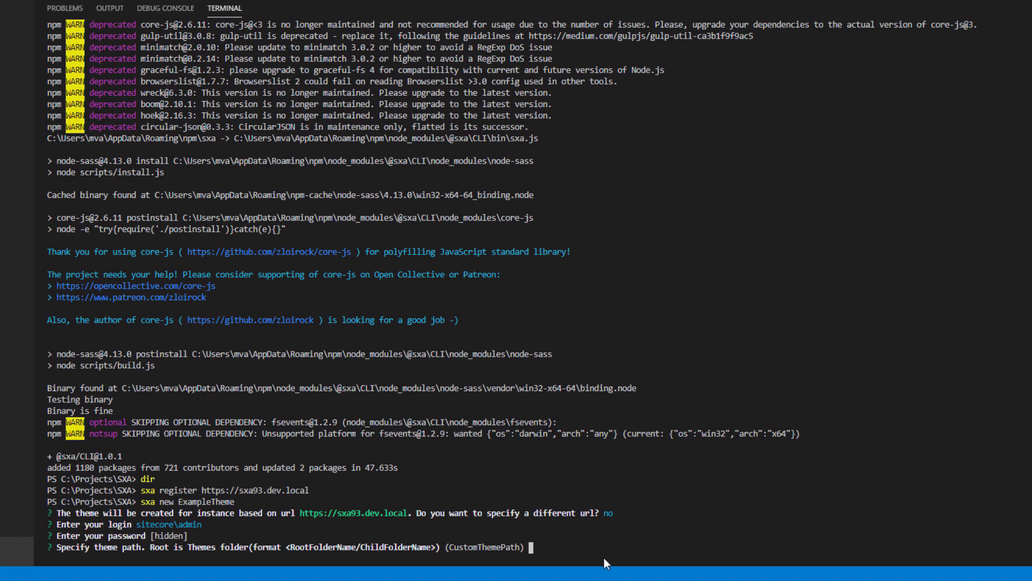
- Enter ExampleTenant/ExampleSite as the theme path and accept creating a theme config file
text(ExampleTenant/ExampleSi)
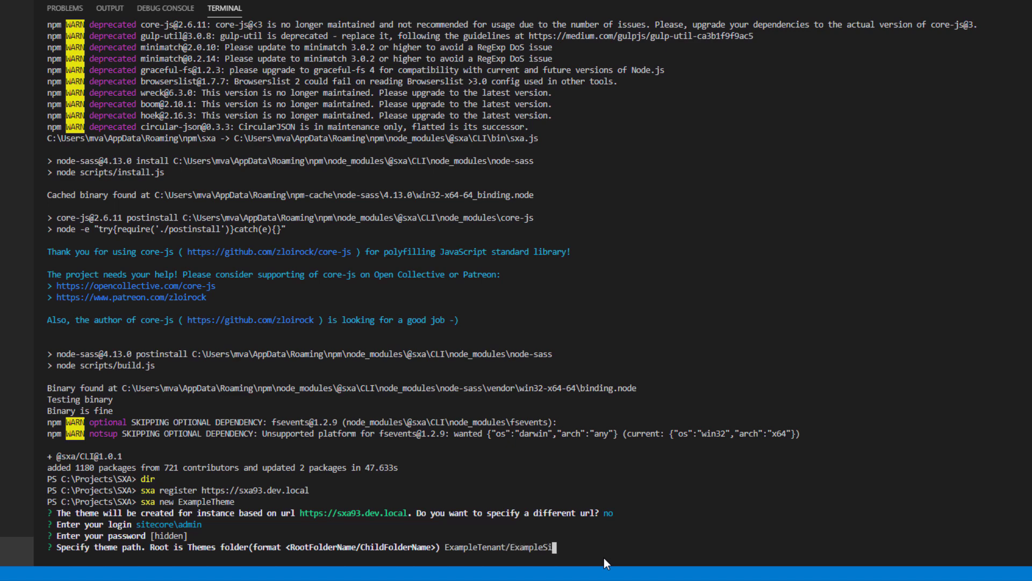
text(te)
key(Return)
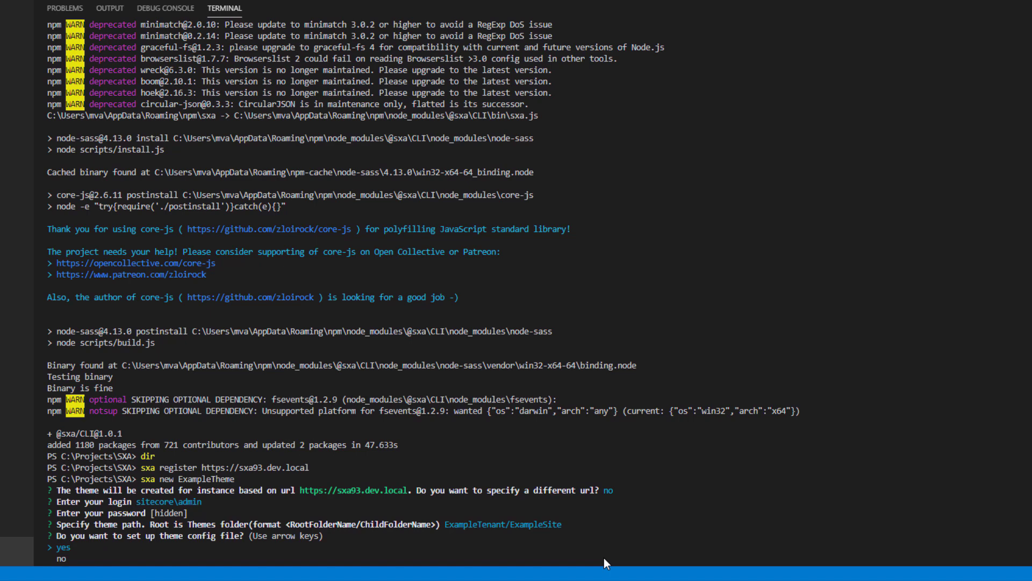
key(Return)
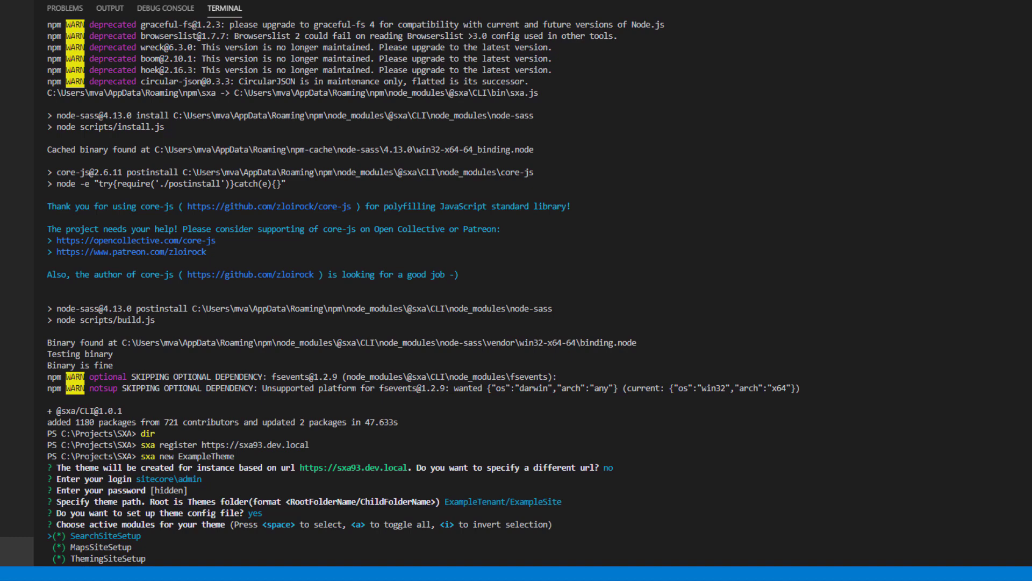
- Confirm the SearchSiteSetup, MapsSiteSetup and ThemingSiteSetup modules so the CLI downloads the theme
key(Return)
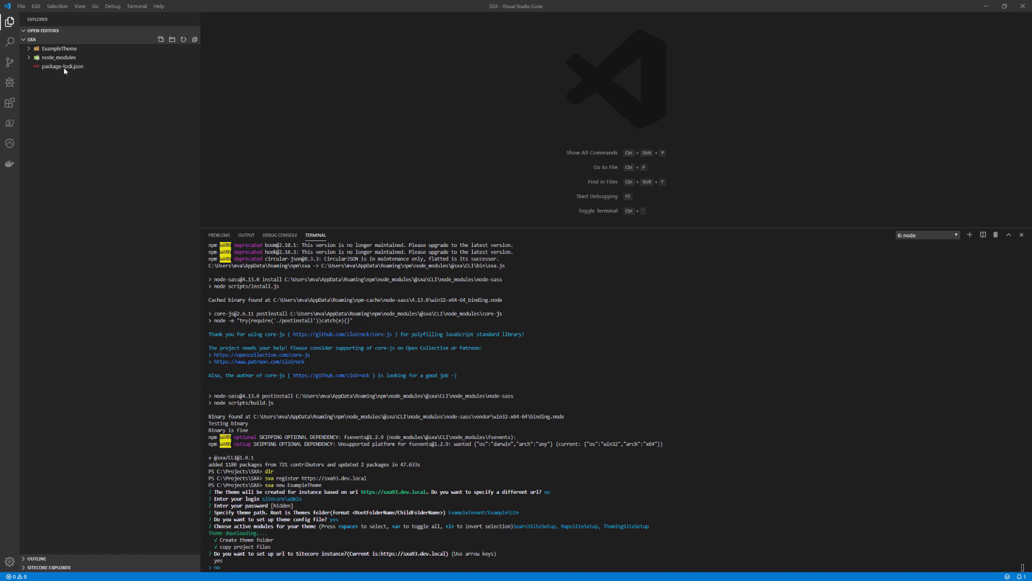
- Expand ExampleTheme, briefly check the sass and styles folders, and leave the gulp folder expanded
click(59, 49)
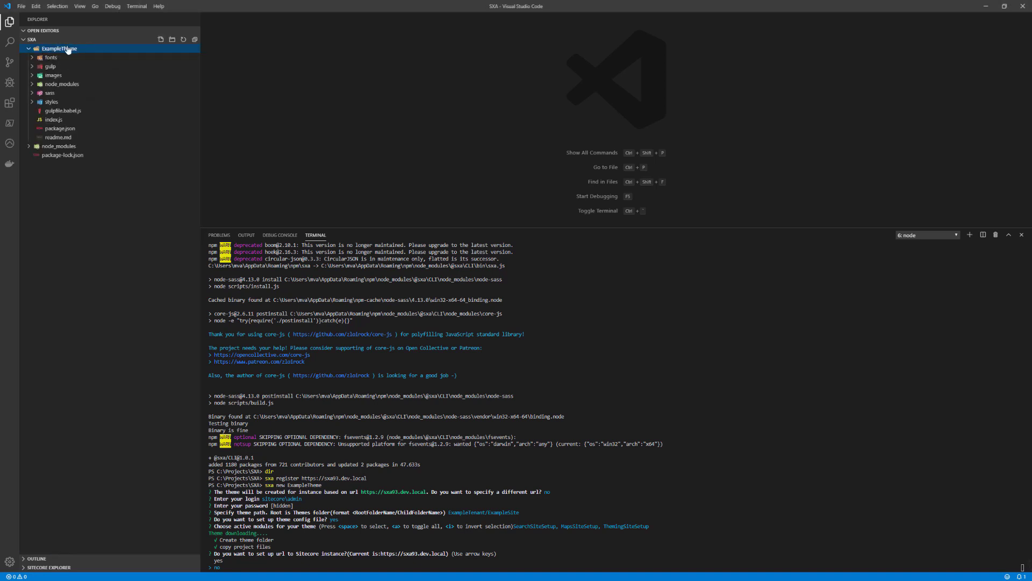
click(54, 94)
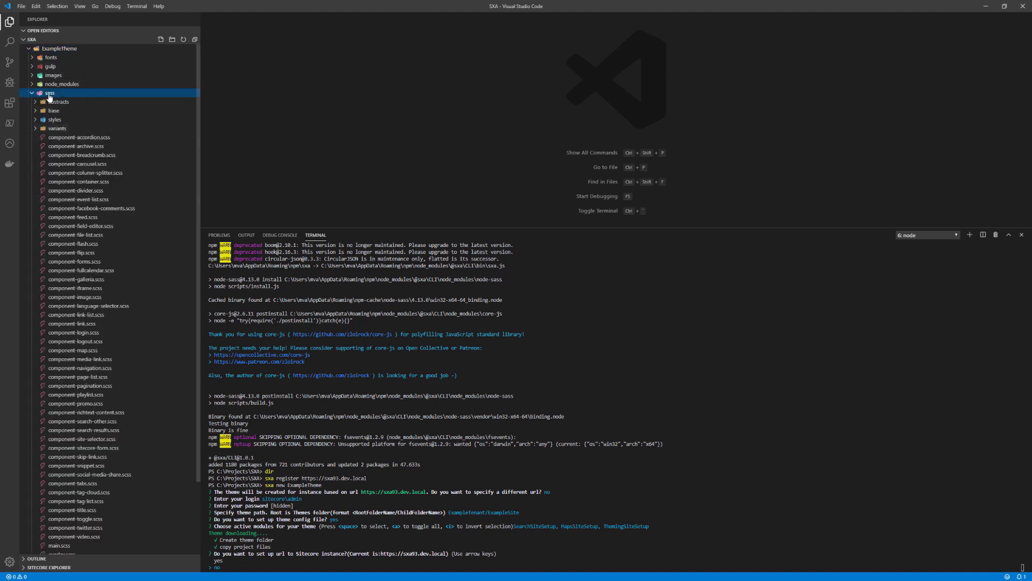
click(48, 94)
click(59, 102)
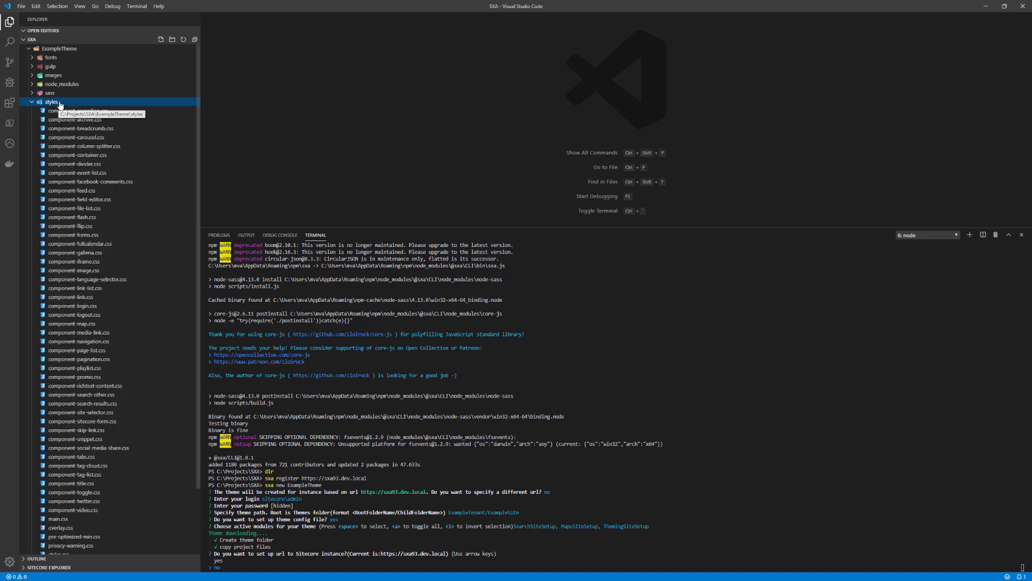
click(62, 105)
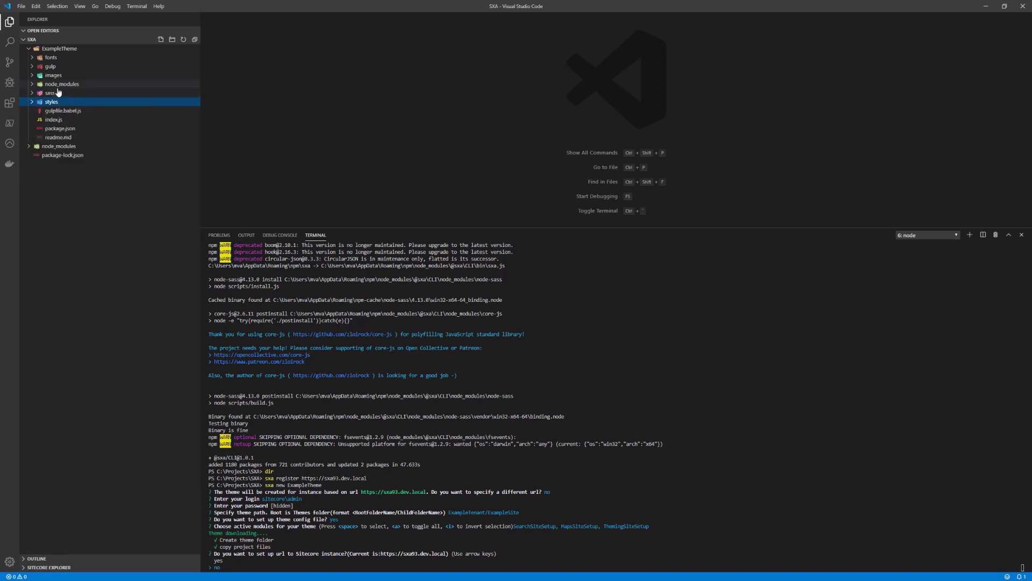
click(61, 67)
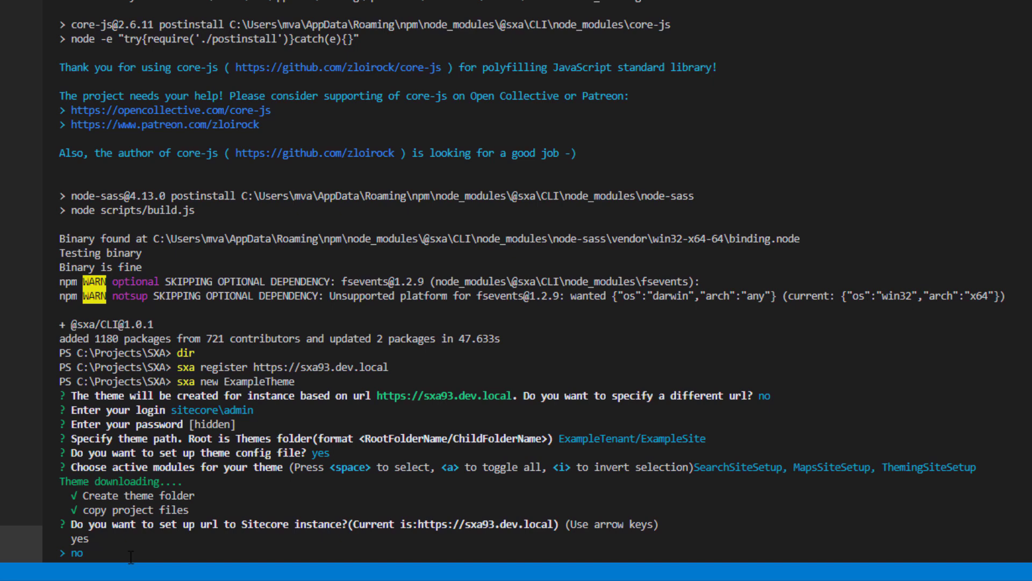
- Answer no to a new Sitecore URL, yes to ES6+ babel and pre-optimized-min.js, and pick no for JS sources
key(Return)
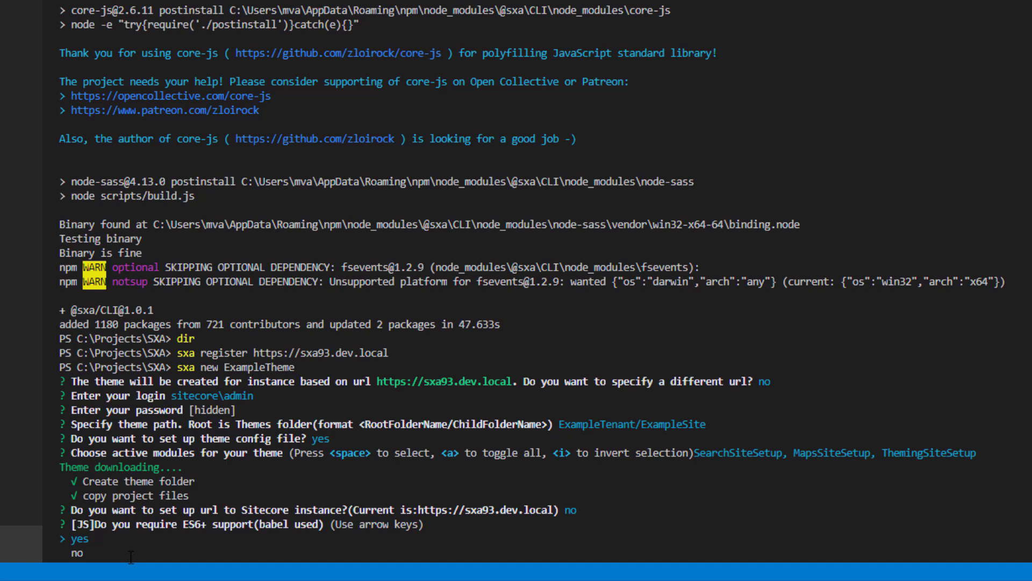
key(Return)
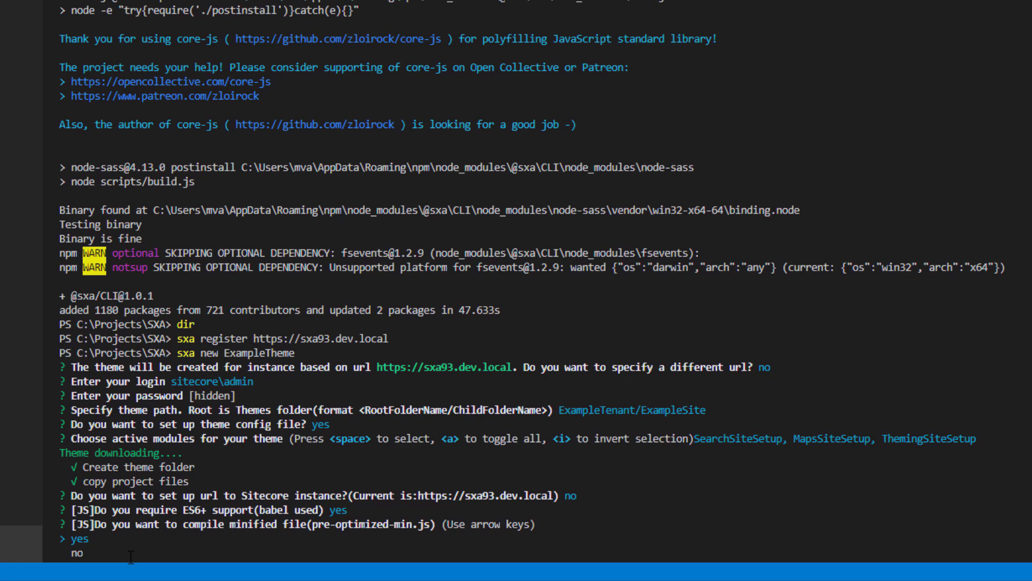
key(Return)
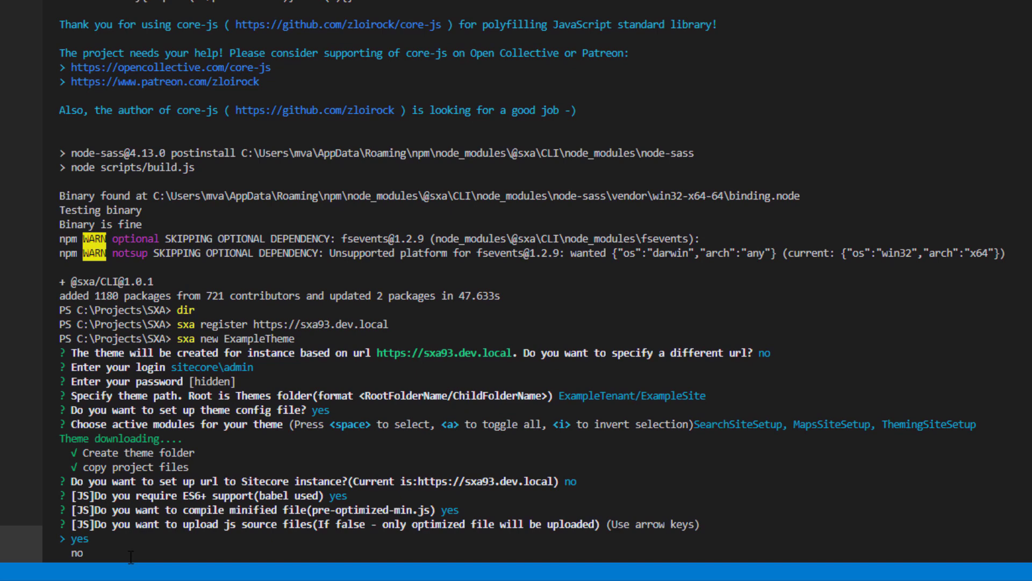
key(Down)
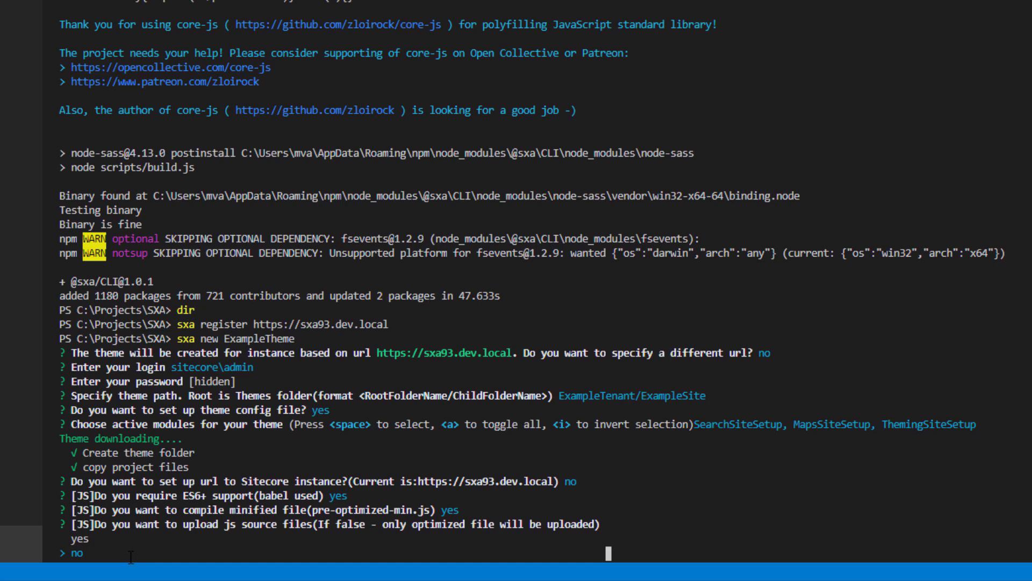
- Decline JS source upload, enable pre-optimized-min.css, and decline CSS and SASS source uploads until 'Project ready'
key(Return)
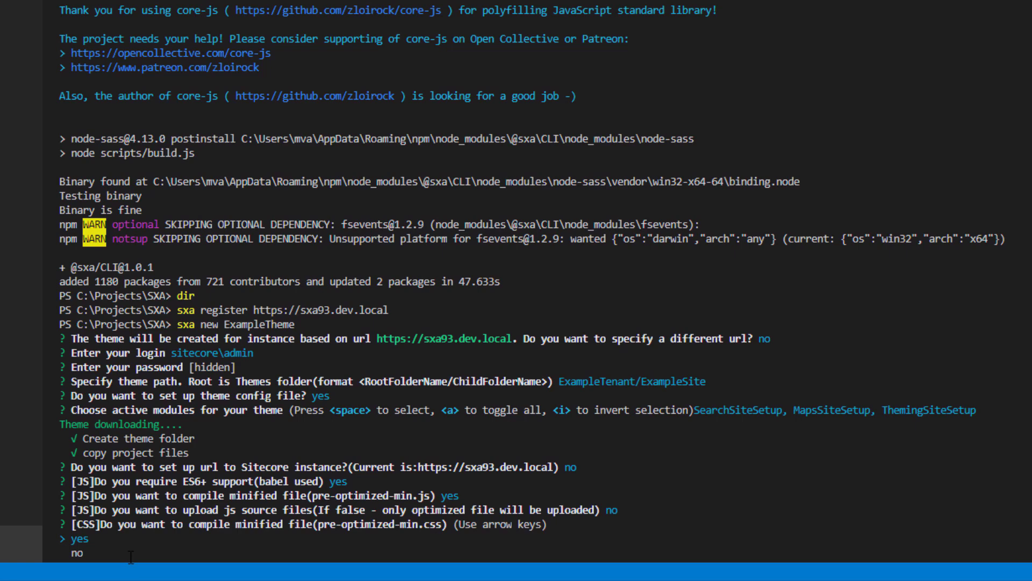
key(Return)
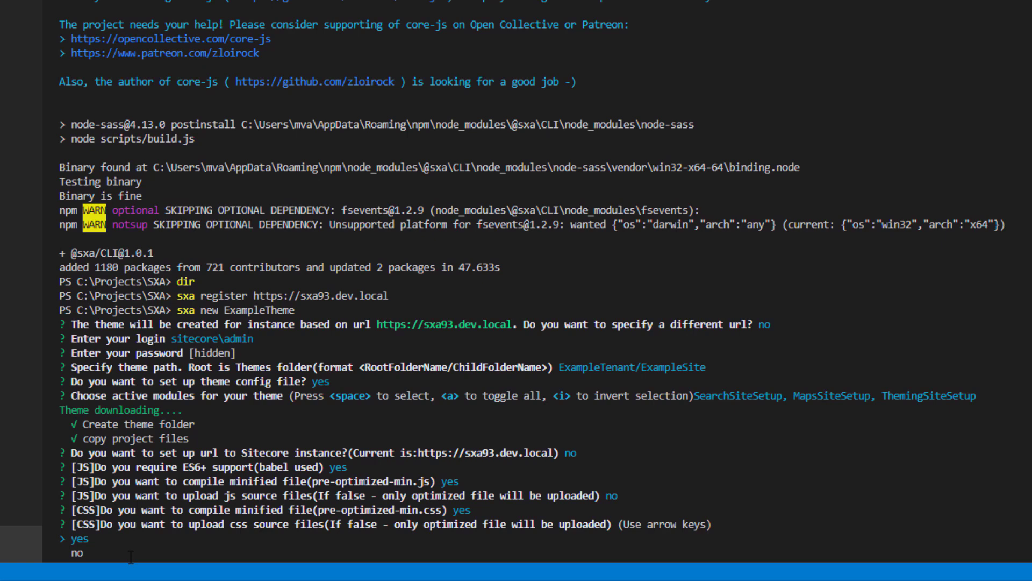
key(Down)
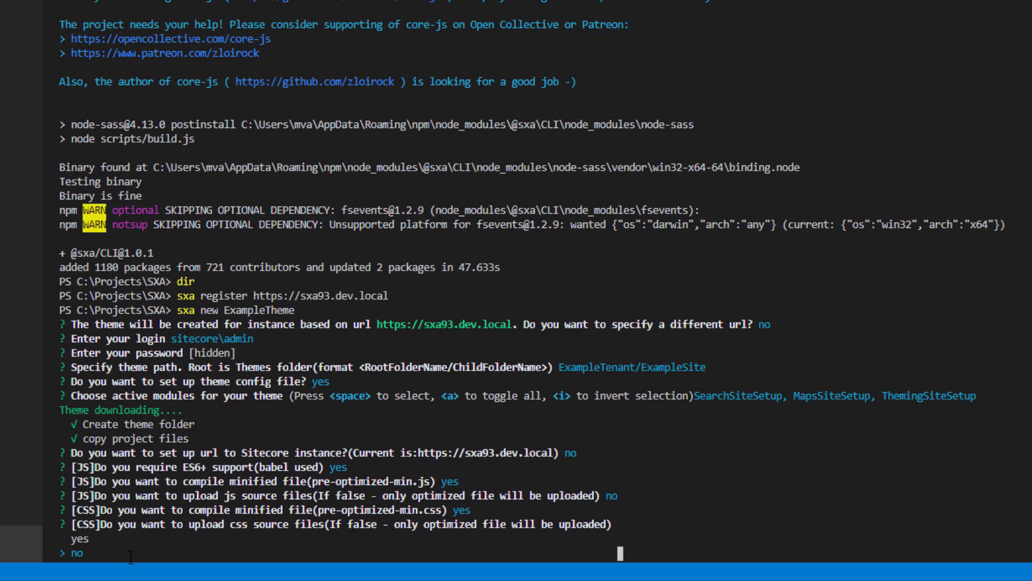
key(Return)
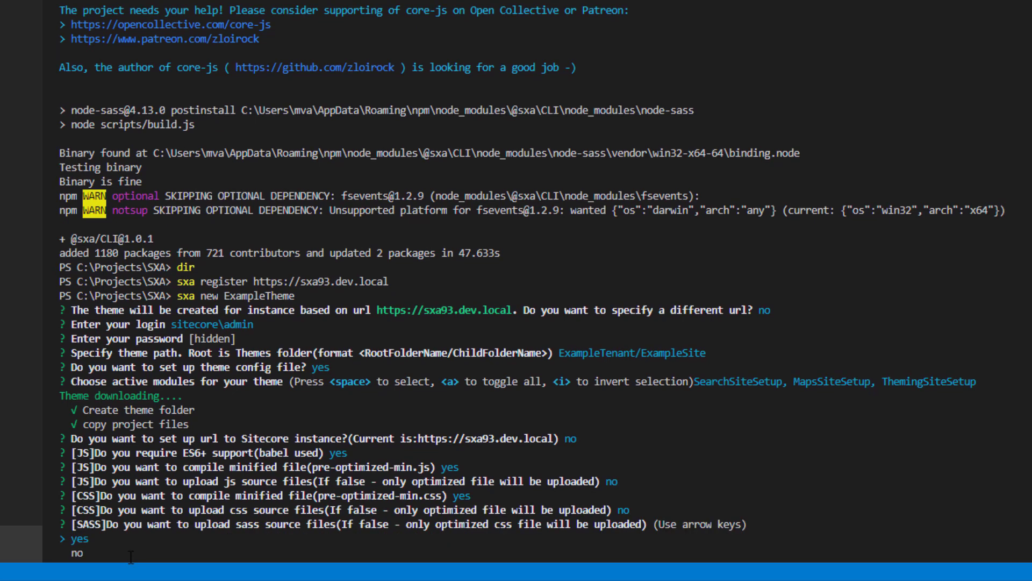
key(Down)
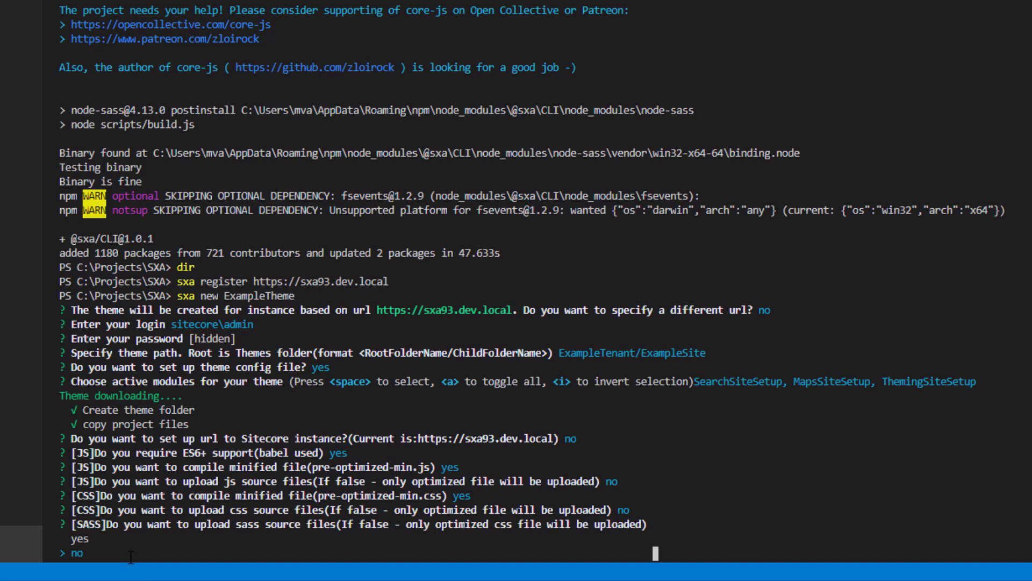
key(Return)
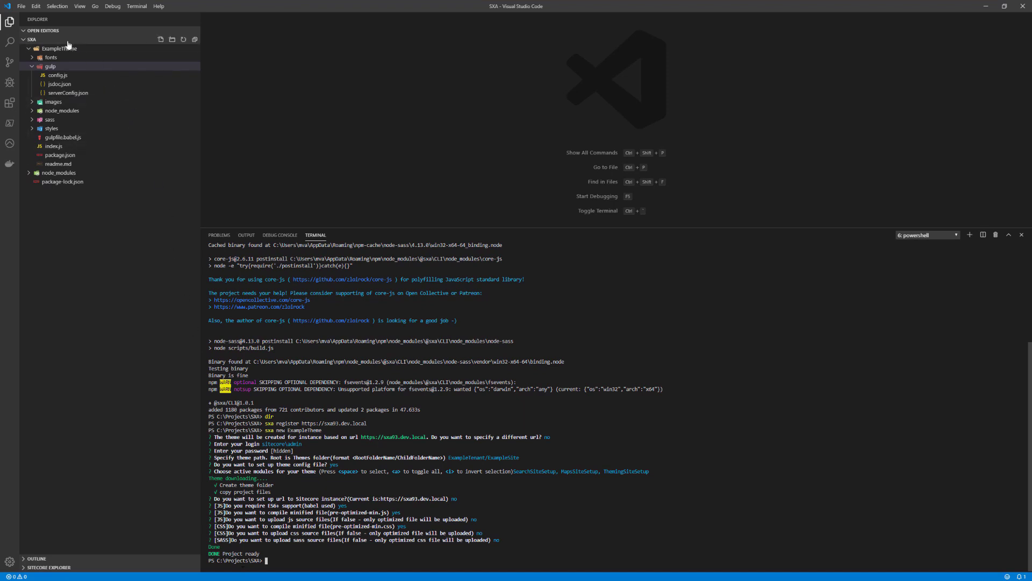
- Open gulp/config.js and inspect its server URL, disableSourceUploading and true settings
click(56, 75)
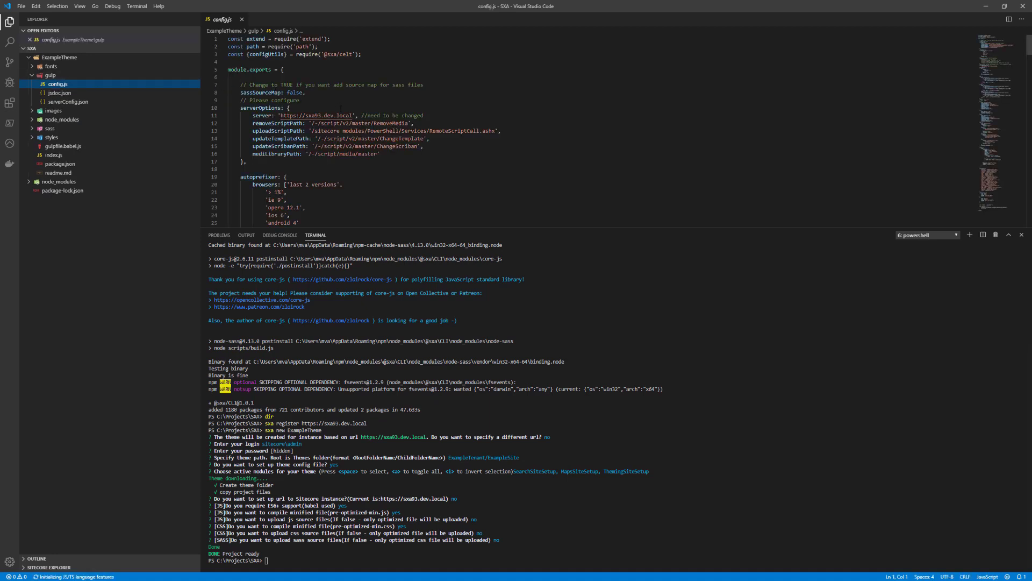
click(280, 115)
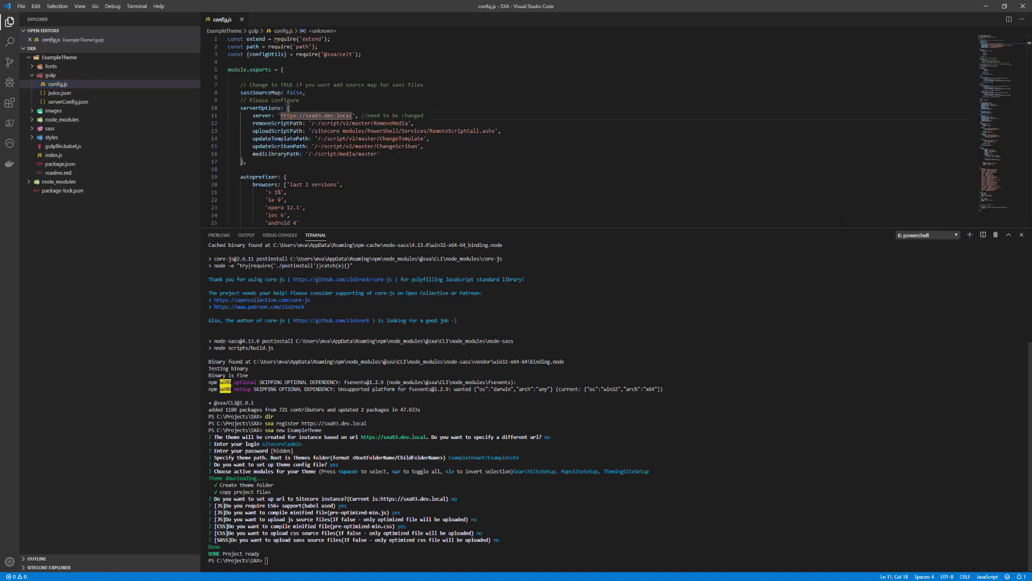
drag(846, 229, 846, 432)
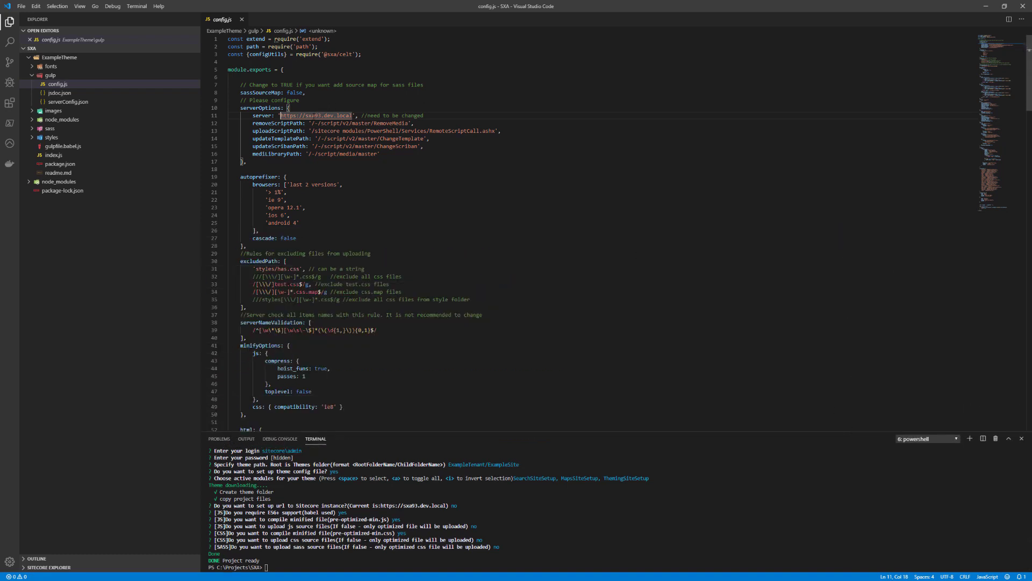
double_click(314, 116)
click(382, 169)
scroll(381, 168, down, 10)
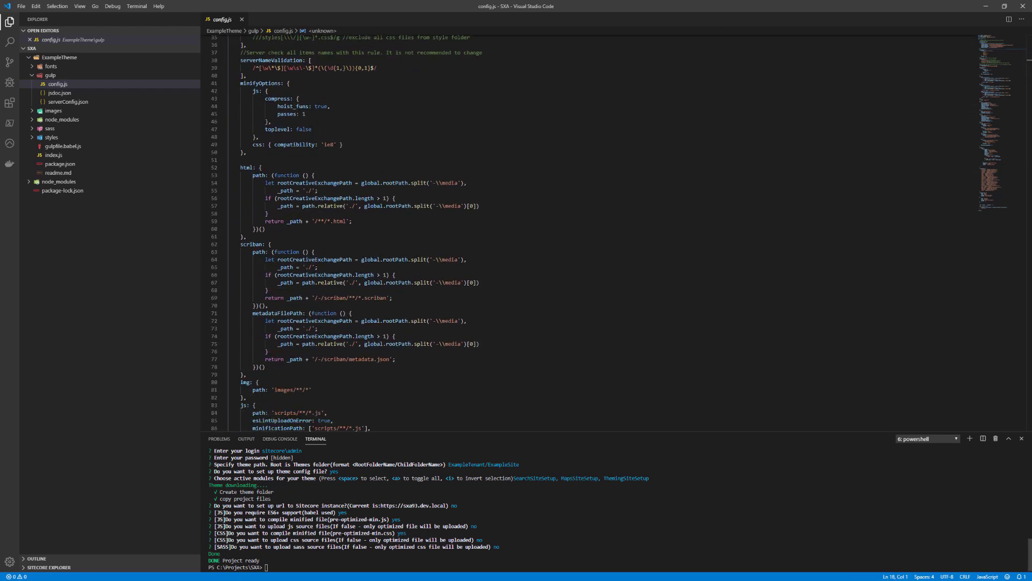
click(327, 206)
scroll(327, 206, down, 5)
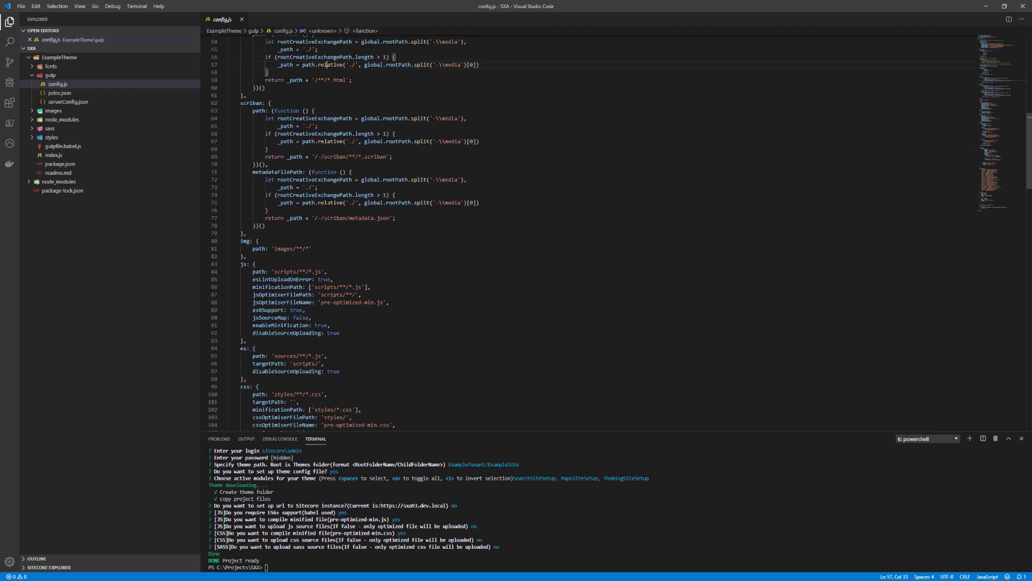
scroll(441, 117, down, 9)
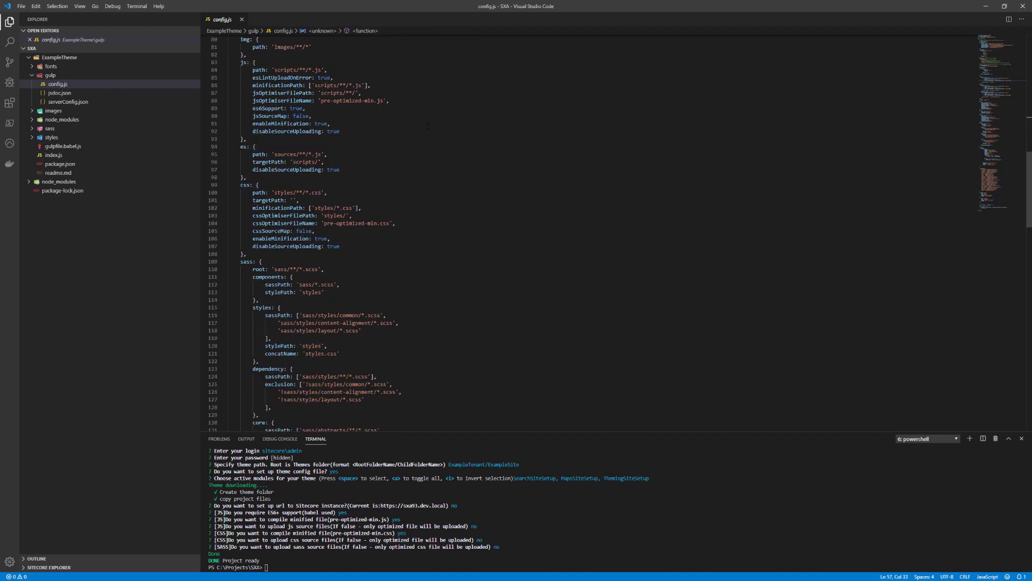
double_click(319, 169)
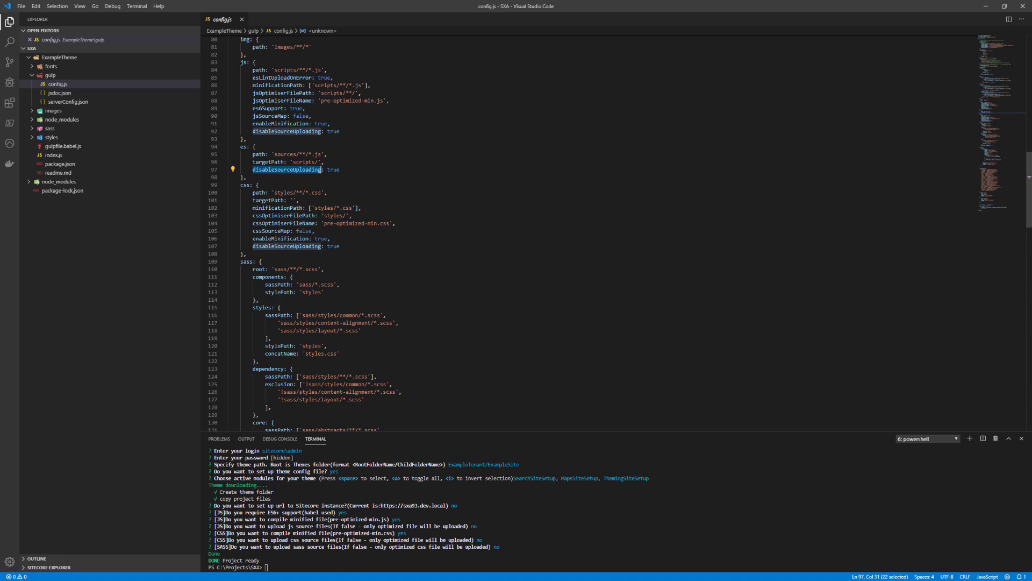
scroll(279, 211, down, 4)
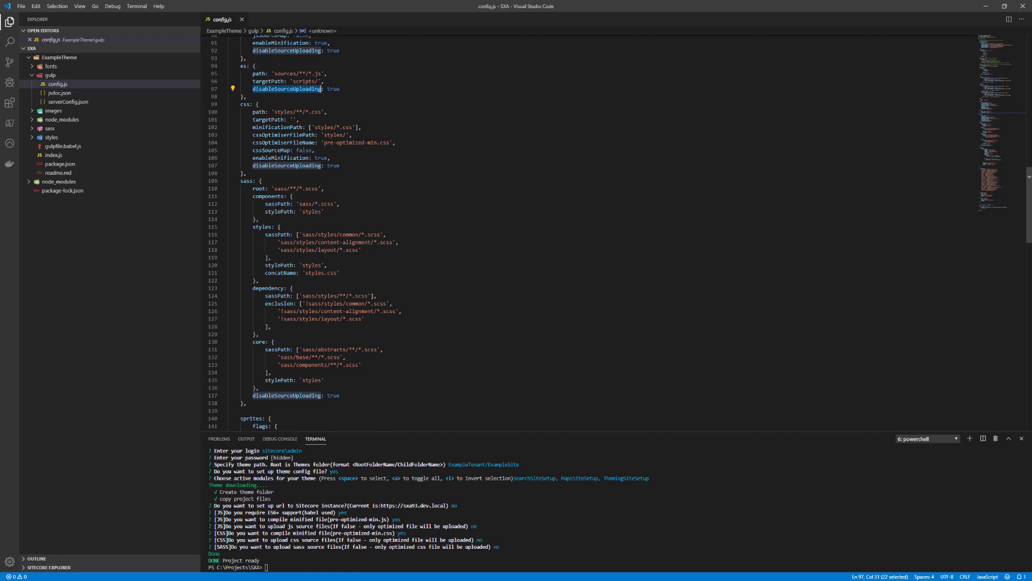
double_click(333, 166)
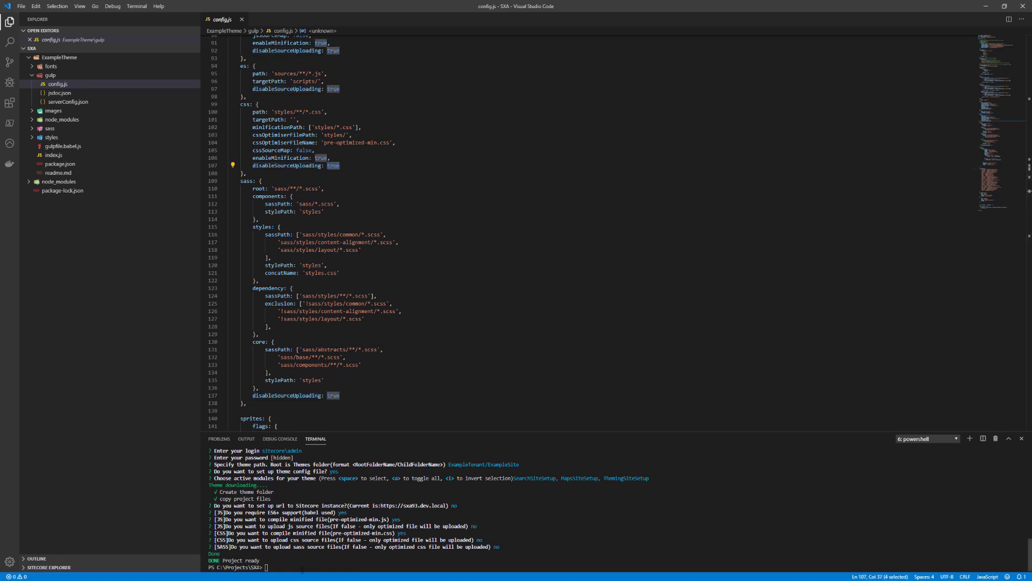
- Run 'sxa init' in the terminal and decline setting up the Sitecore instance URL
text(sxa init)
key(Return)
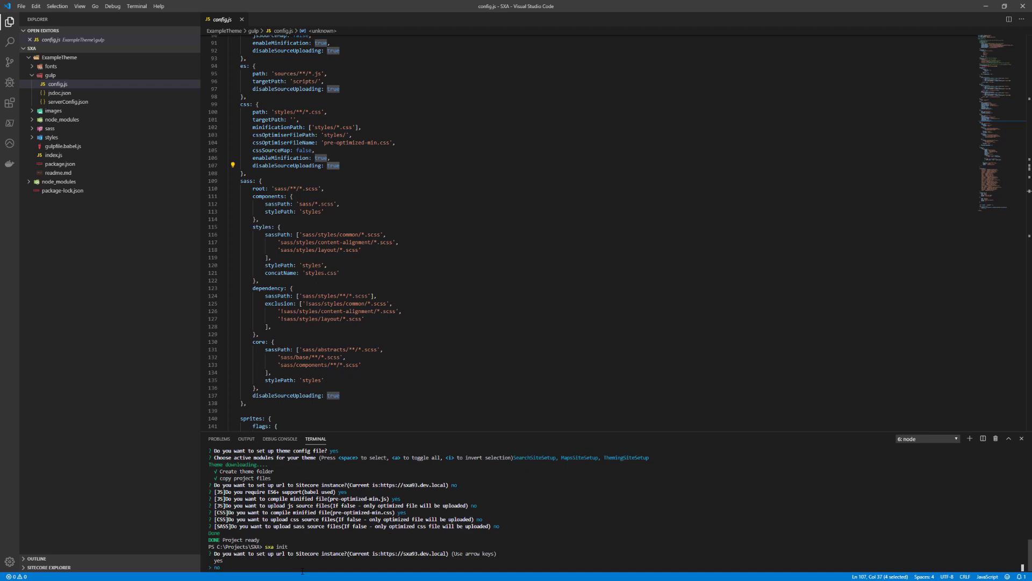
key(ctrl+c)
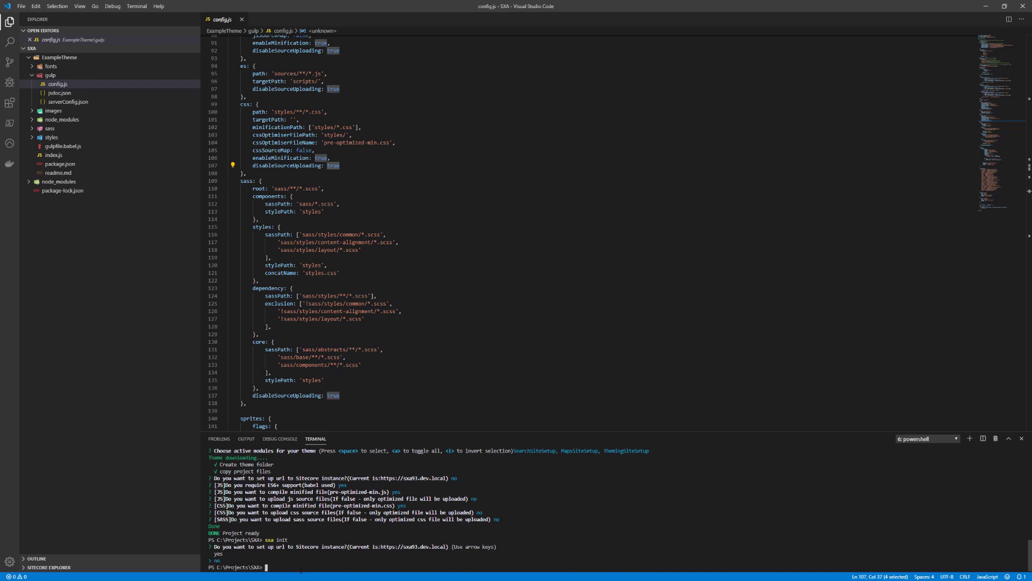
click(89, 213)
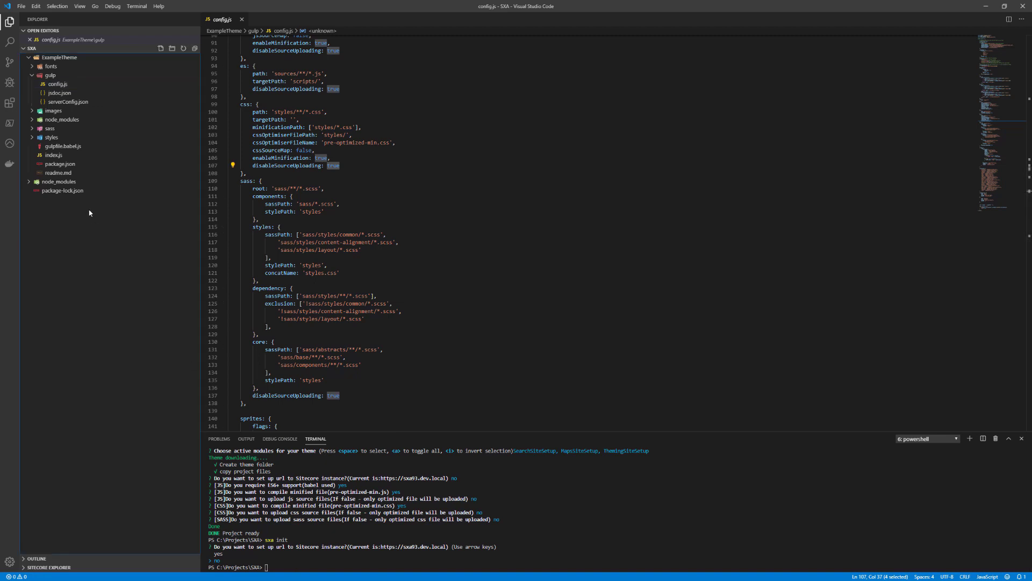
- Review package.json, run 'npm install' inside the ExampleTheme folder, and switch to Sitecore
click(62, 163)
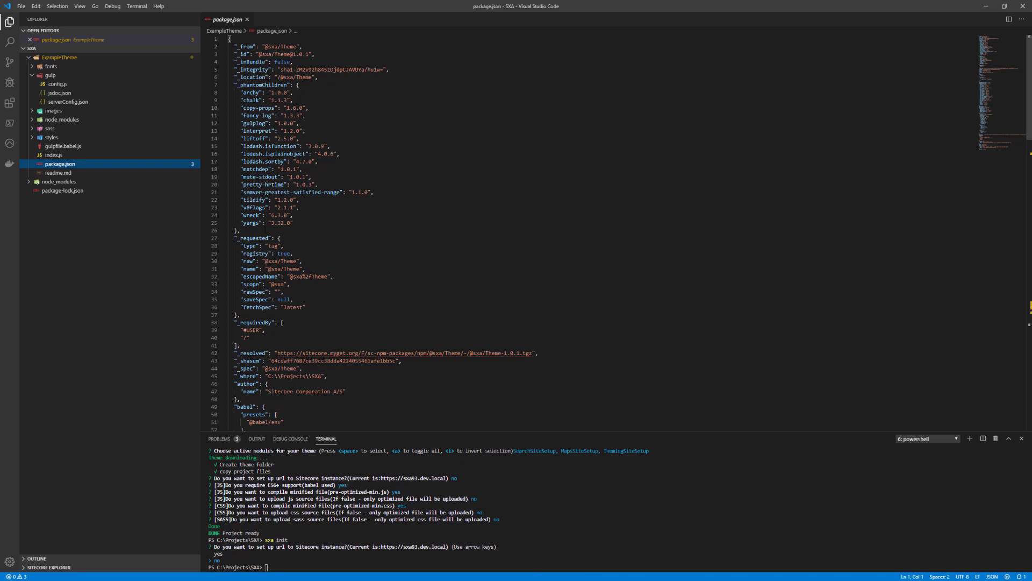
click(281, 565)
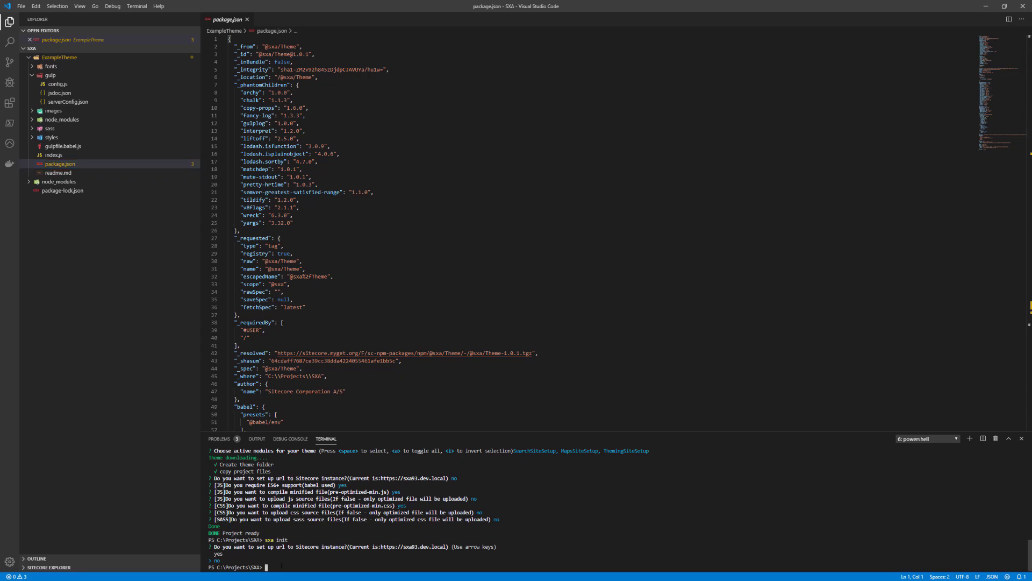
text(cd .\)
key(Tab)
key(Return)
text(npm install)
key(Return)
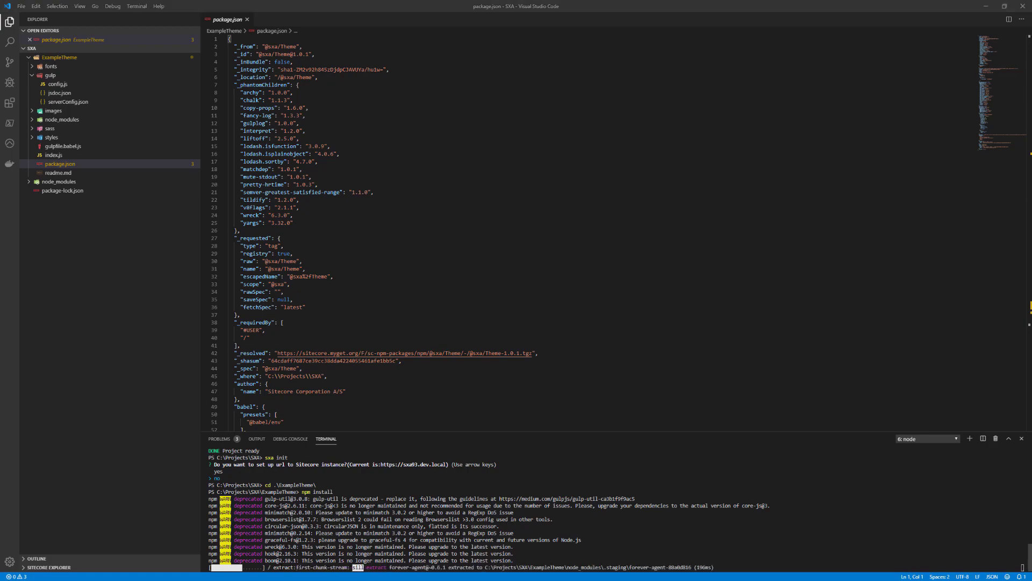
key(alt+Tab)
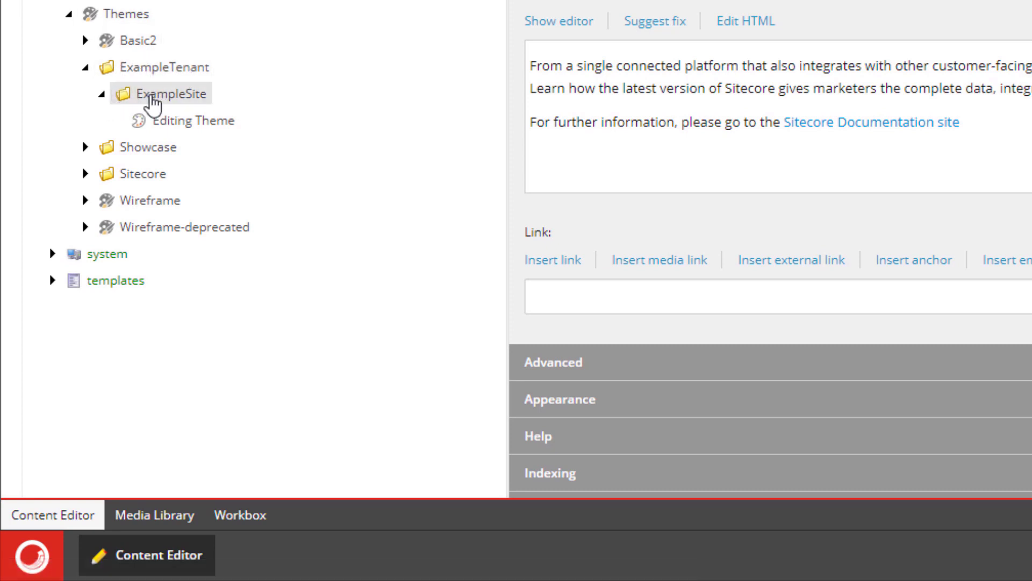
- Refresh the ExampleSite themes folder in the media library and expand the new ExampleTheme item
right_click(150, 100)
click(215, 457)
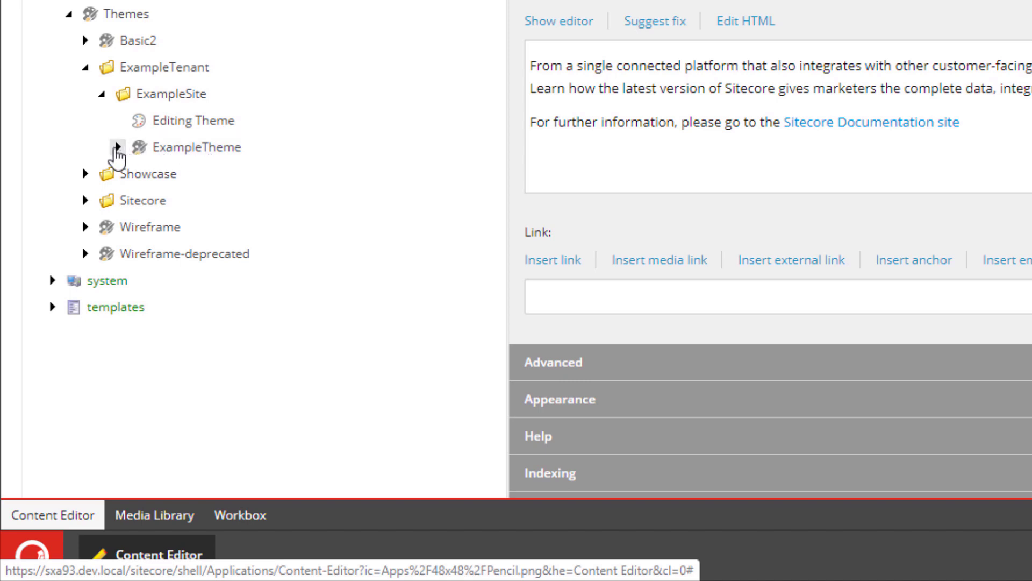
click(118, 146)
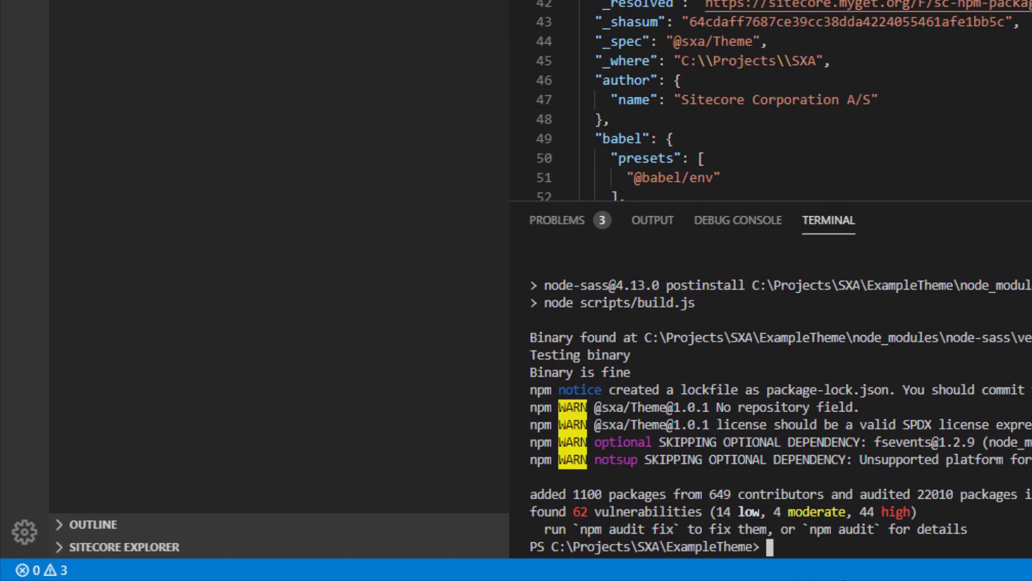
- Run 'gulp' in the terminal and log in to Sitecore with the default user and its password
text(gulp)
key(Return)
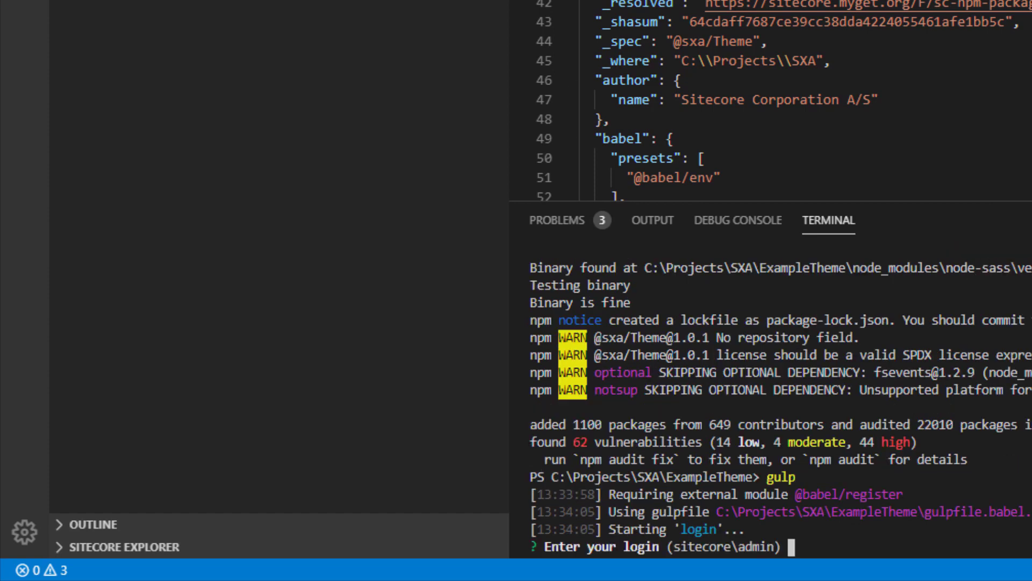
key(Return)
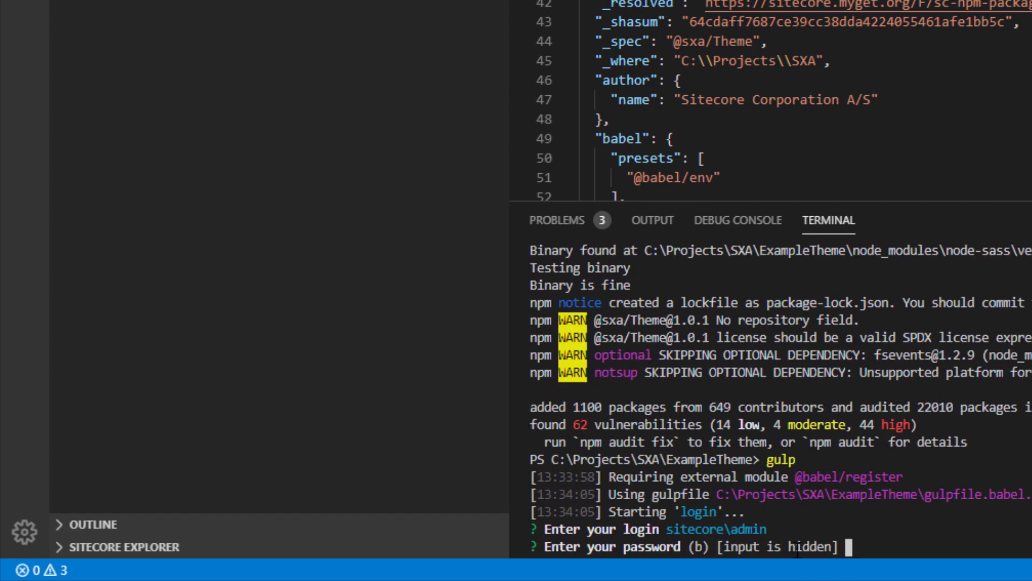
key(Return)
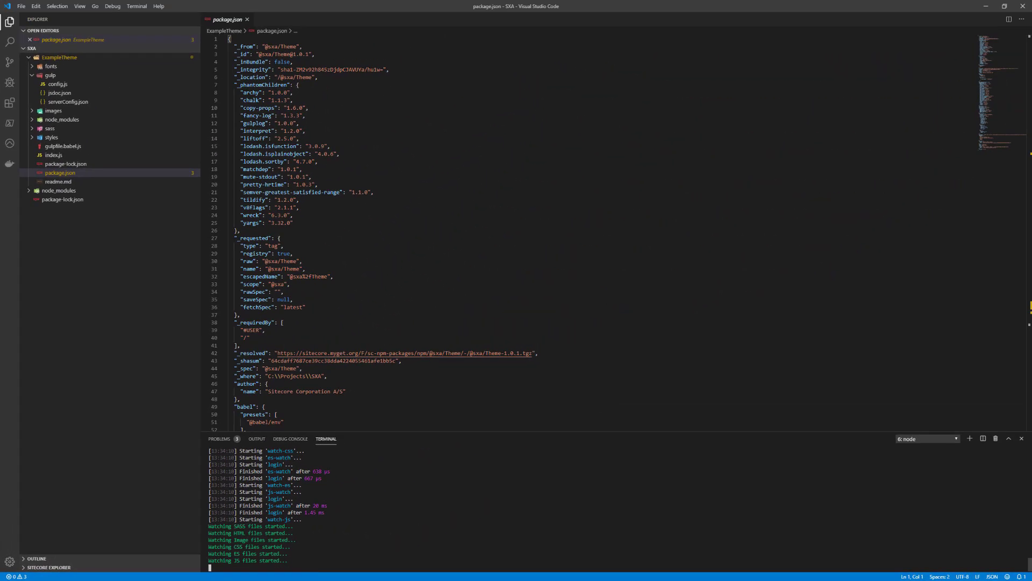
- In sass/abstracts/_mixins.scss, change $break-desktop from 960px to 1200px and save
key(ctrl+shift+e)
click(49, 129)
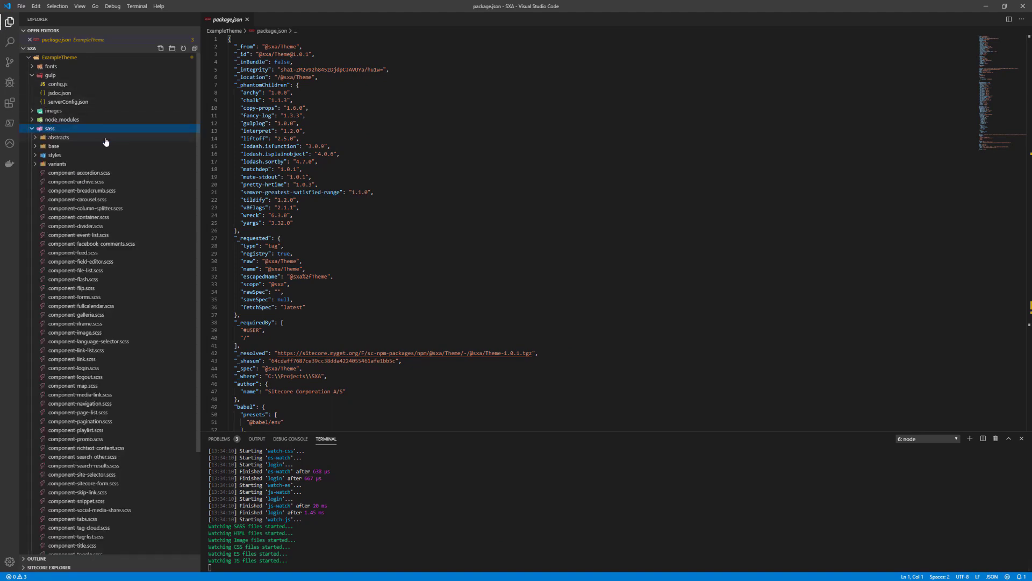
click(59, 147)
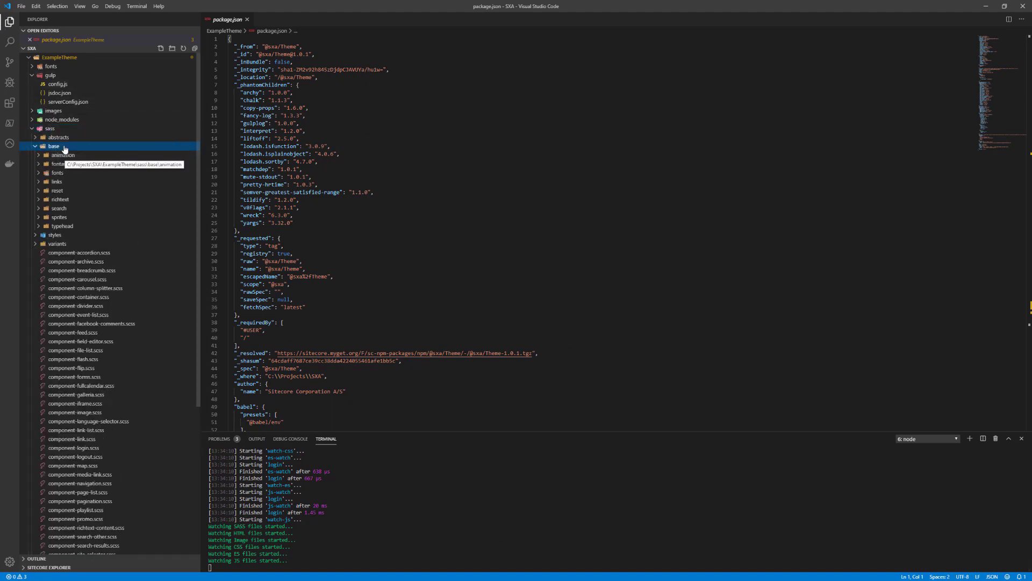
click(63, 138)
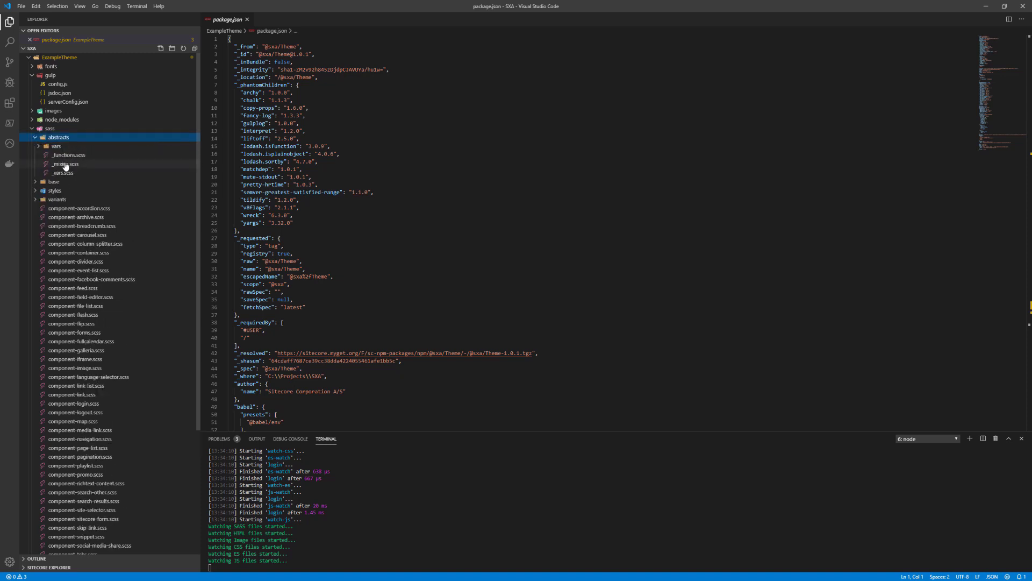
click(65, 164)
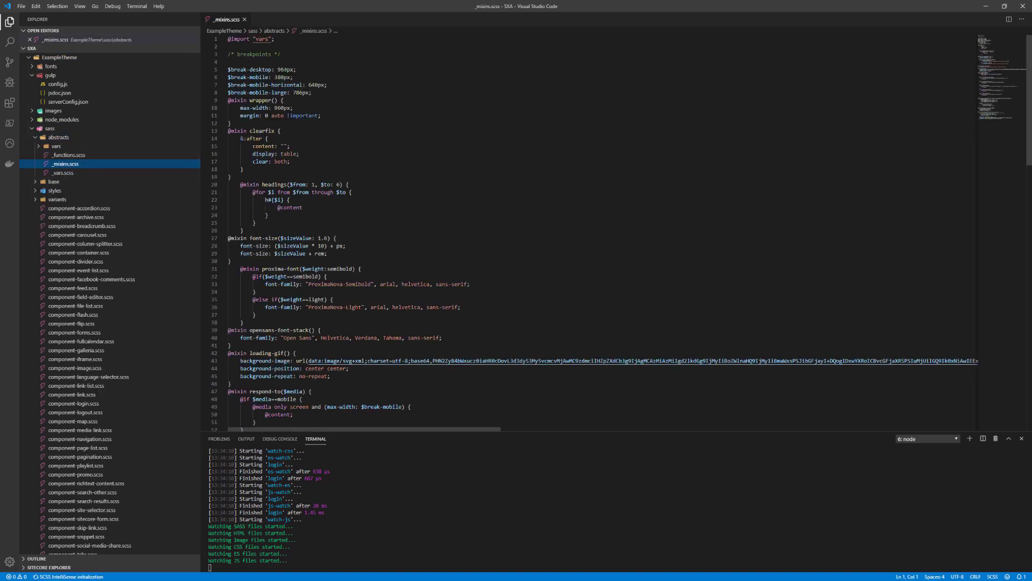
drag(284, 69, 278, 69)
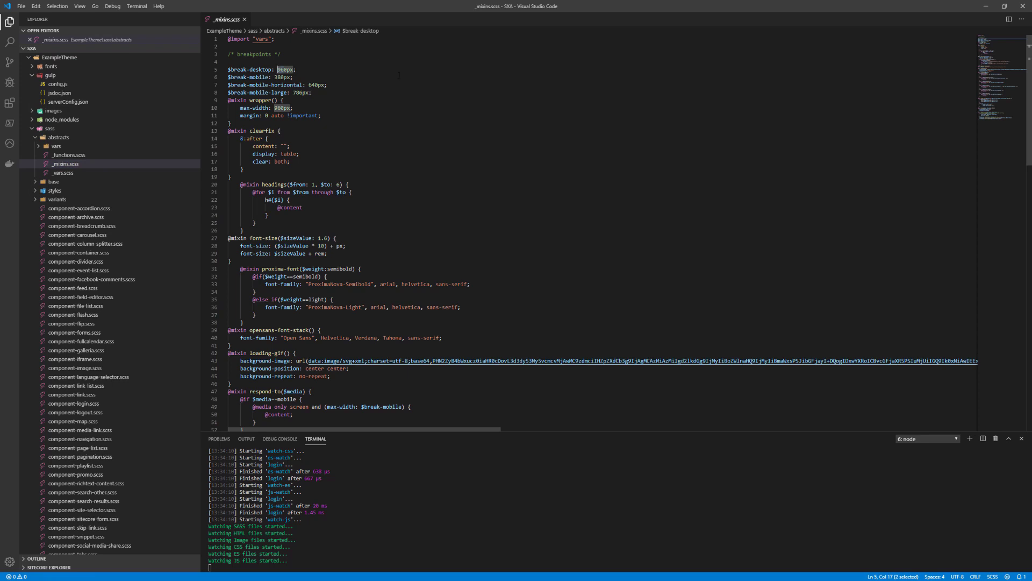
text(12)
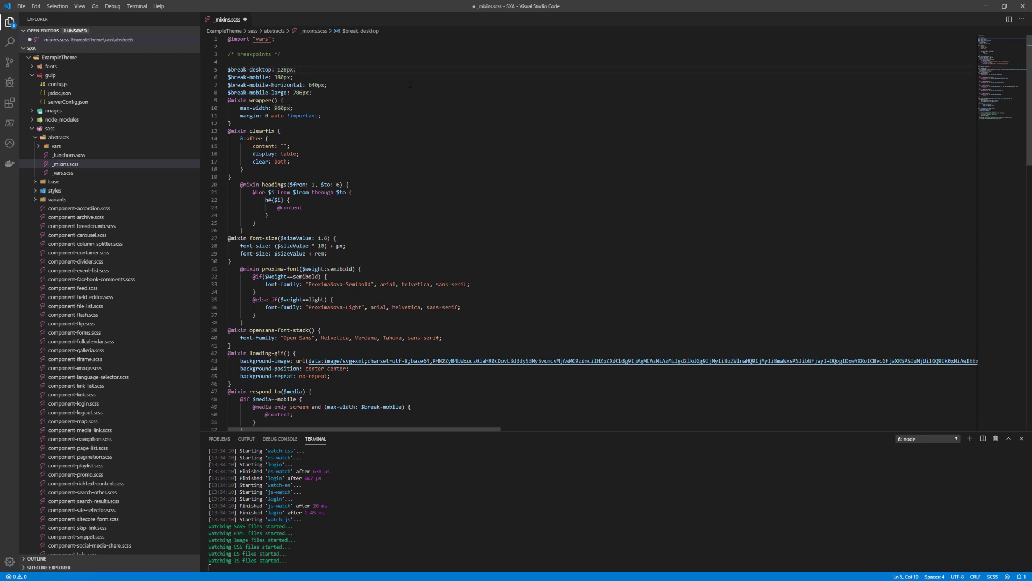
text(0)
key(ctrl+s)
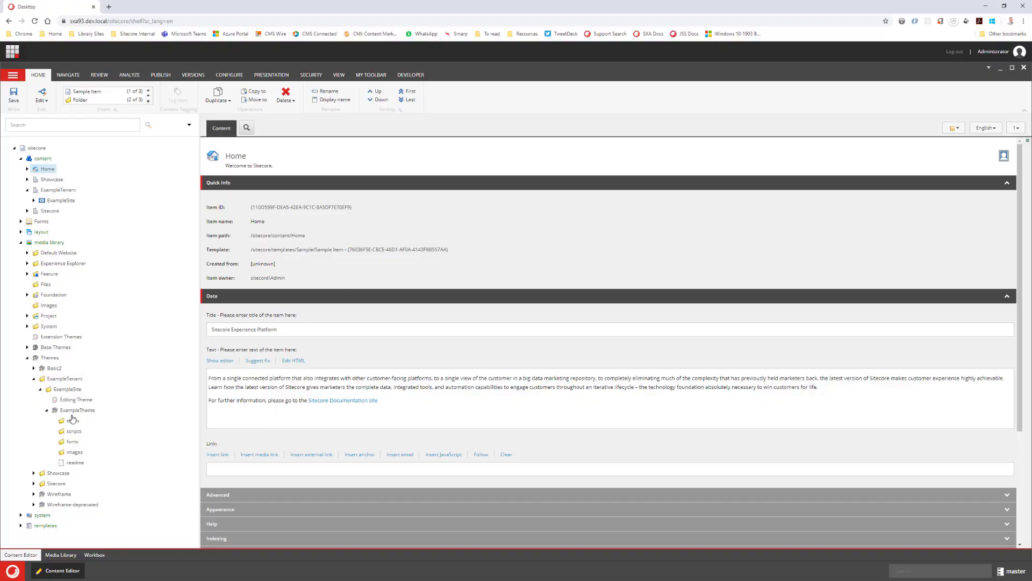
- Refresh ExampleTheme, select the pre-optimized-min item in its styles folder, then return to VS Code
right_click(76, 411)
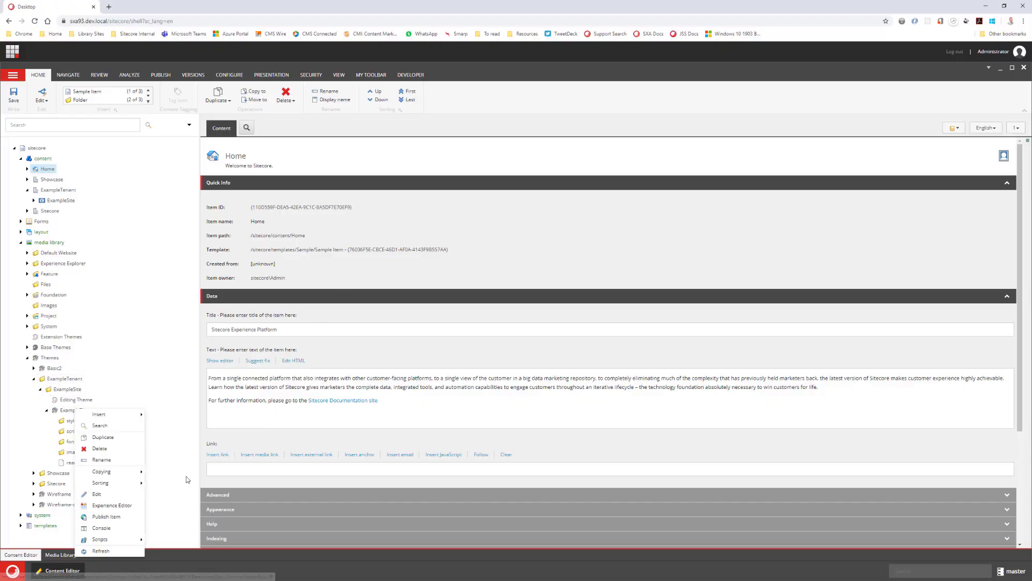
click(114, 549)
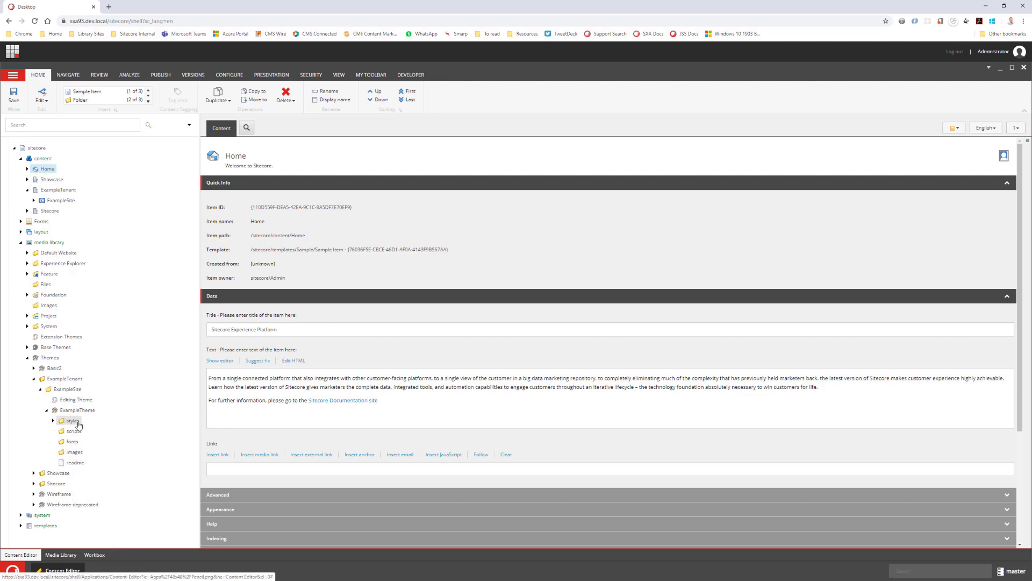
click(52, 421)
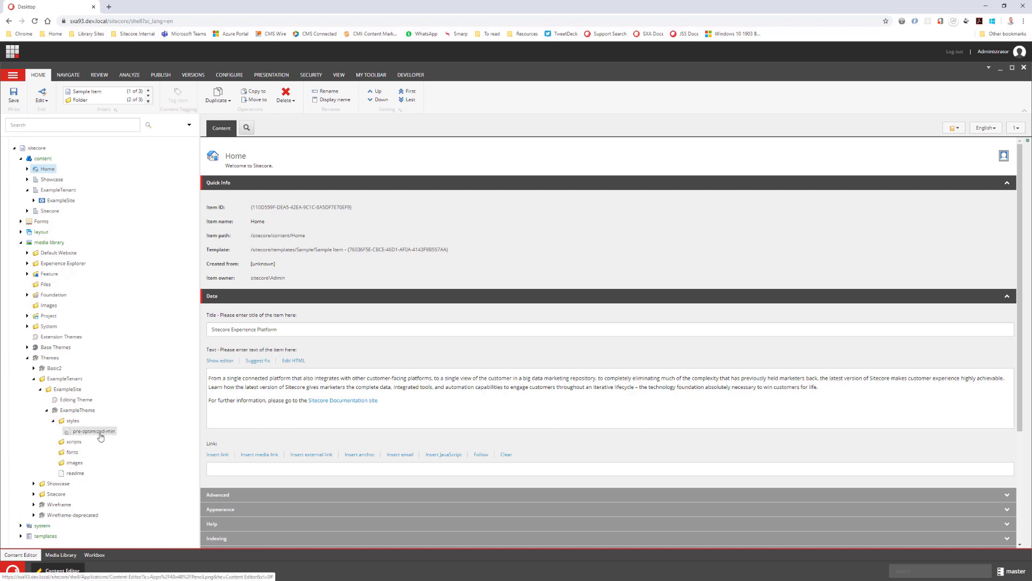
click(94, 431)
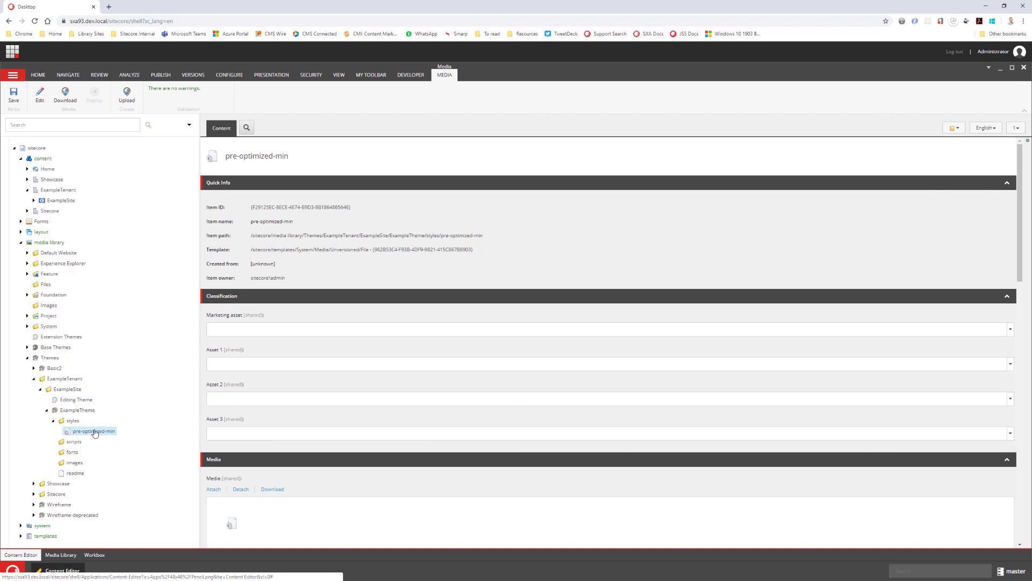
key(alt+Tab)
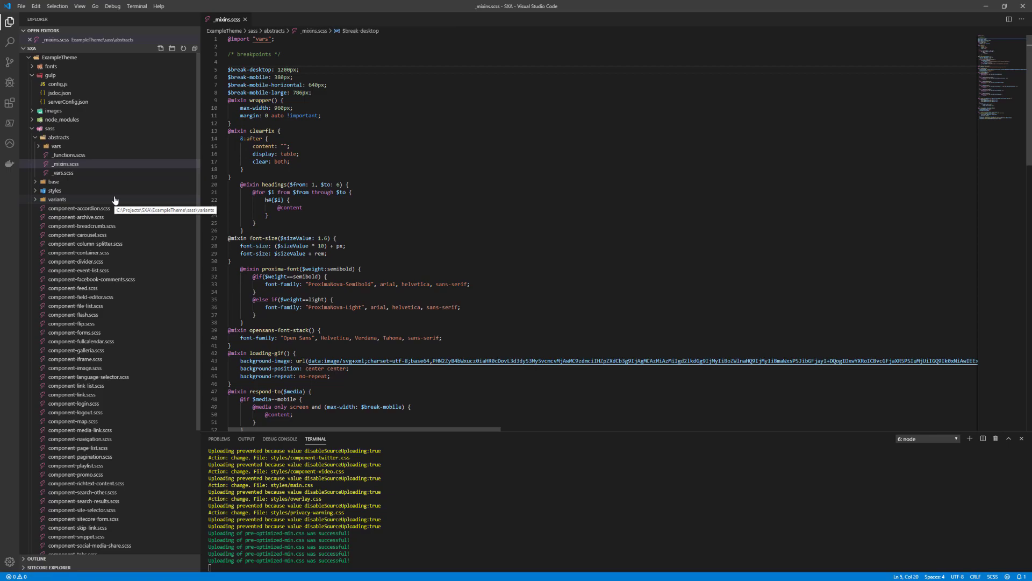
- Switch to the Sitecore Content Editor showing the pre-optimized-min media item in ExampleTheme's styles folder
key(alt+Tab)
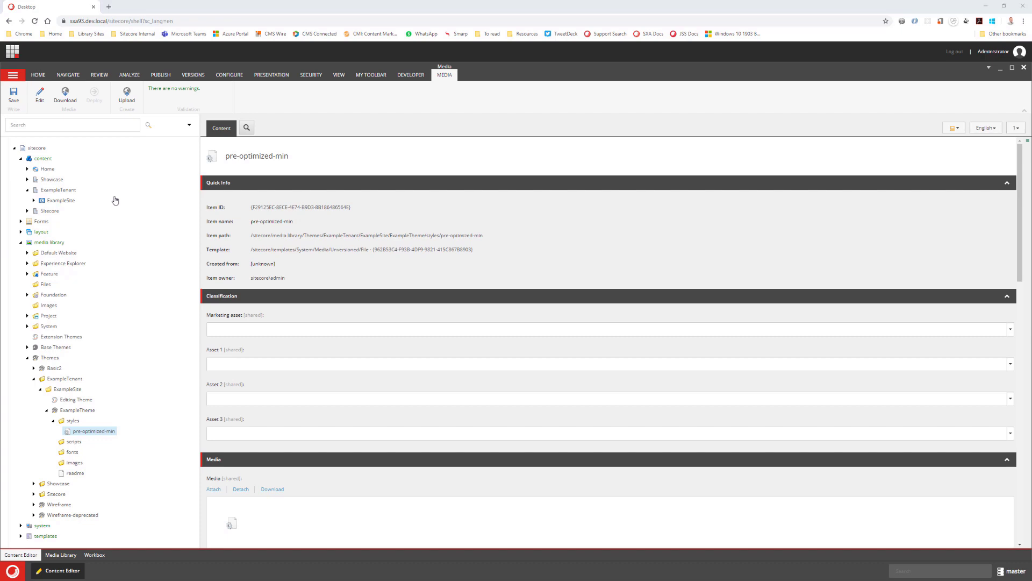
- Return to VS Code, where _mixins.scss is open and the terminal lists pre-optimized-min.css uploads
key(alt+Tab)
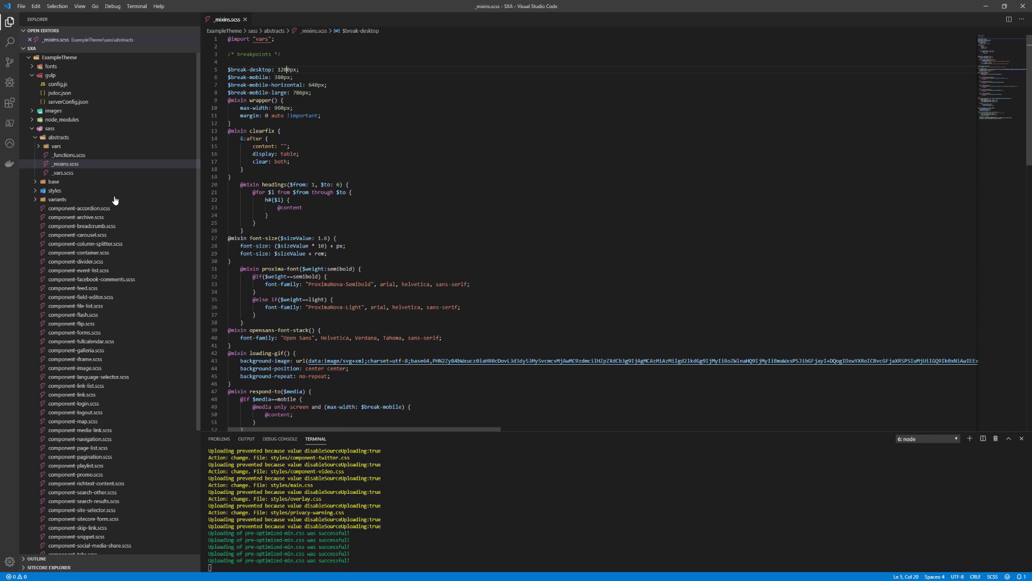
click(368, 200)
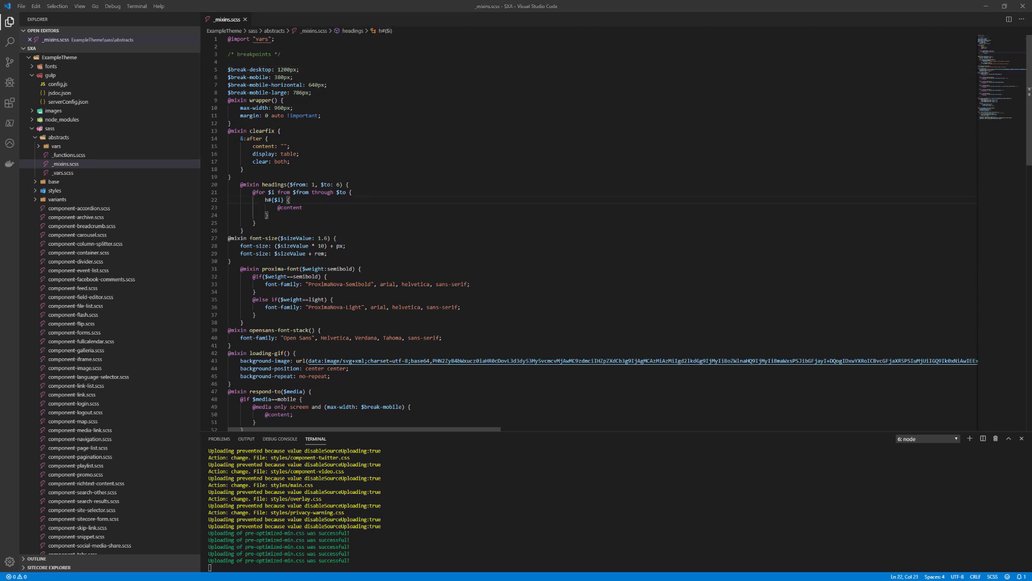